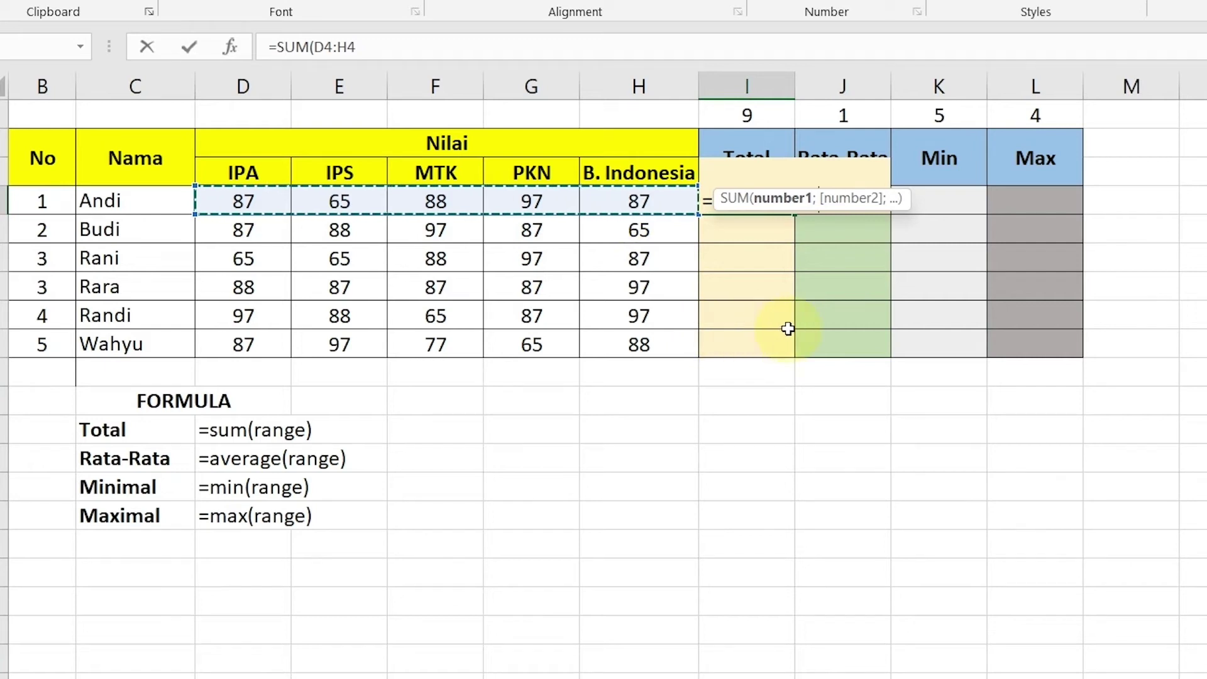
# - Complete the first student's SUM total over D4:H4 and calculate the average in J4 with AVERAGE over D4:H4
pyautogui.press('Return')
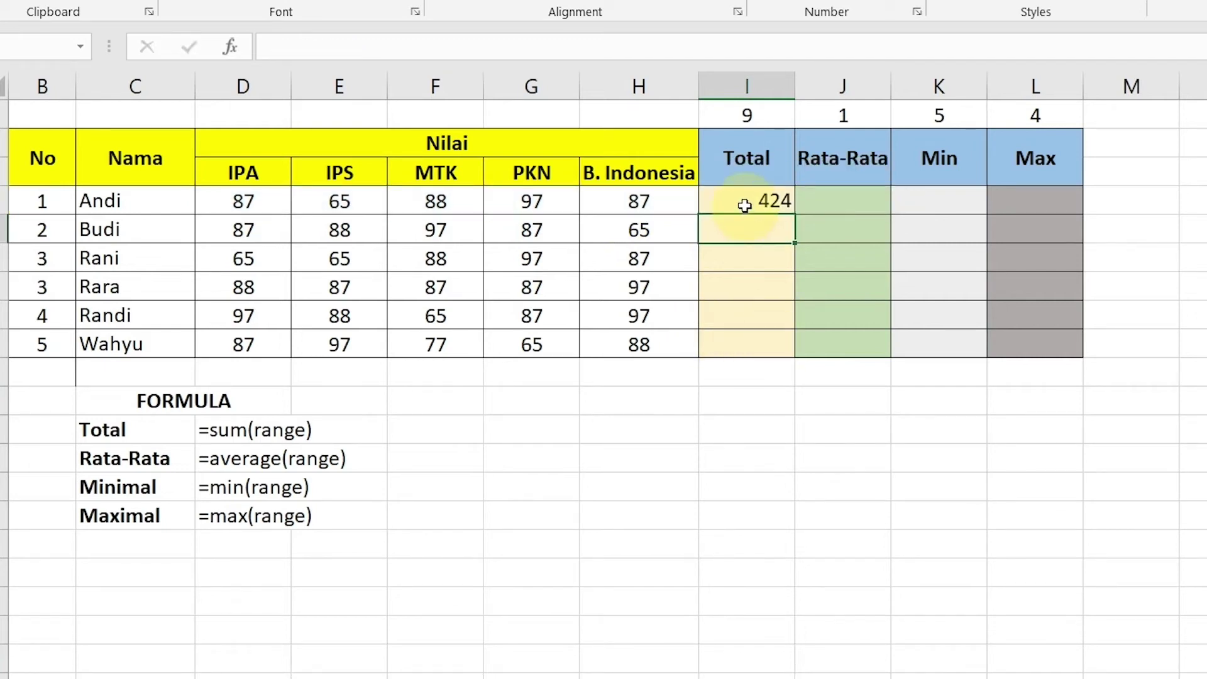
pyautogui.click(833, 206)
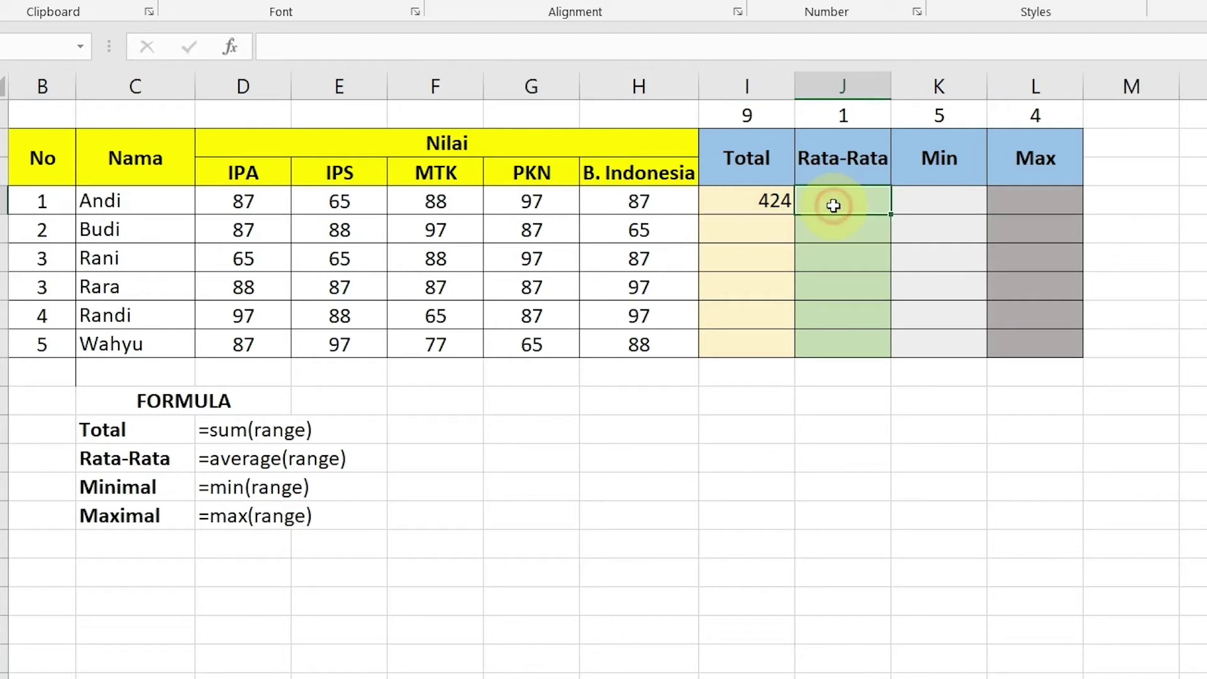
pyautogui.write('=AVERA')
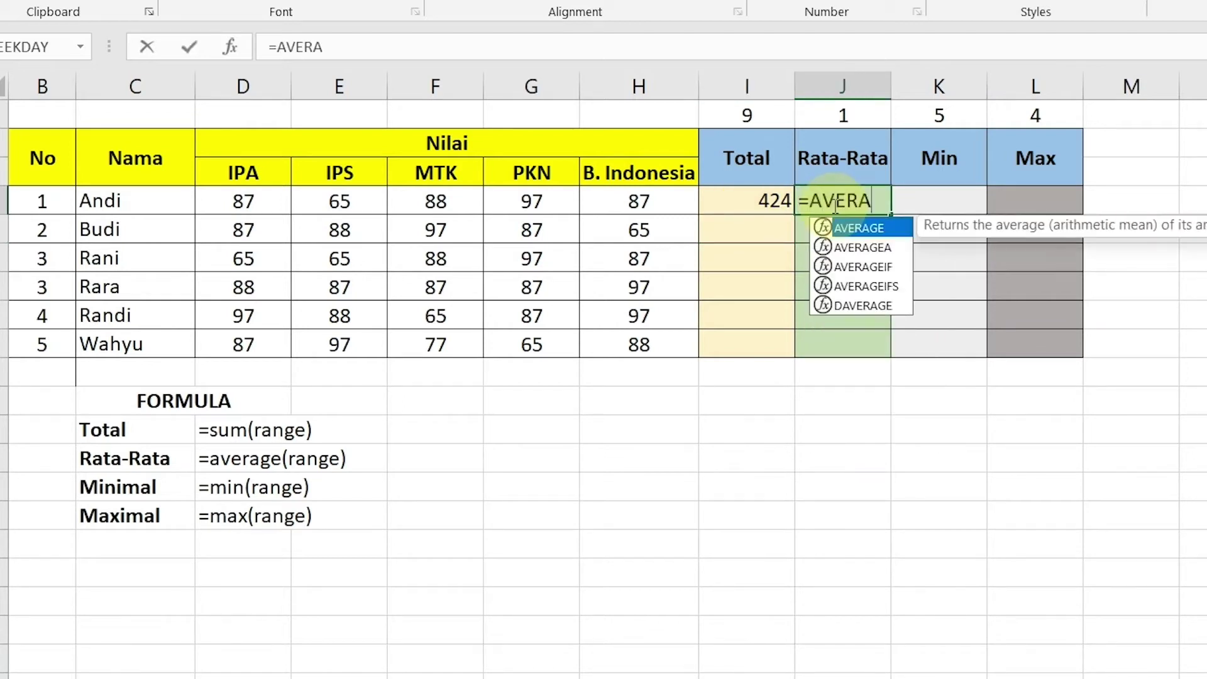
pyautogui.press('Tab')
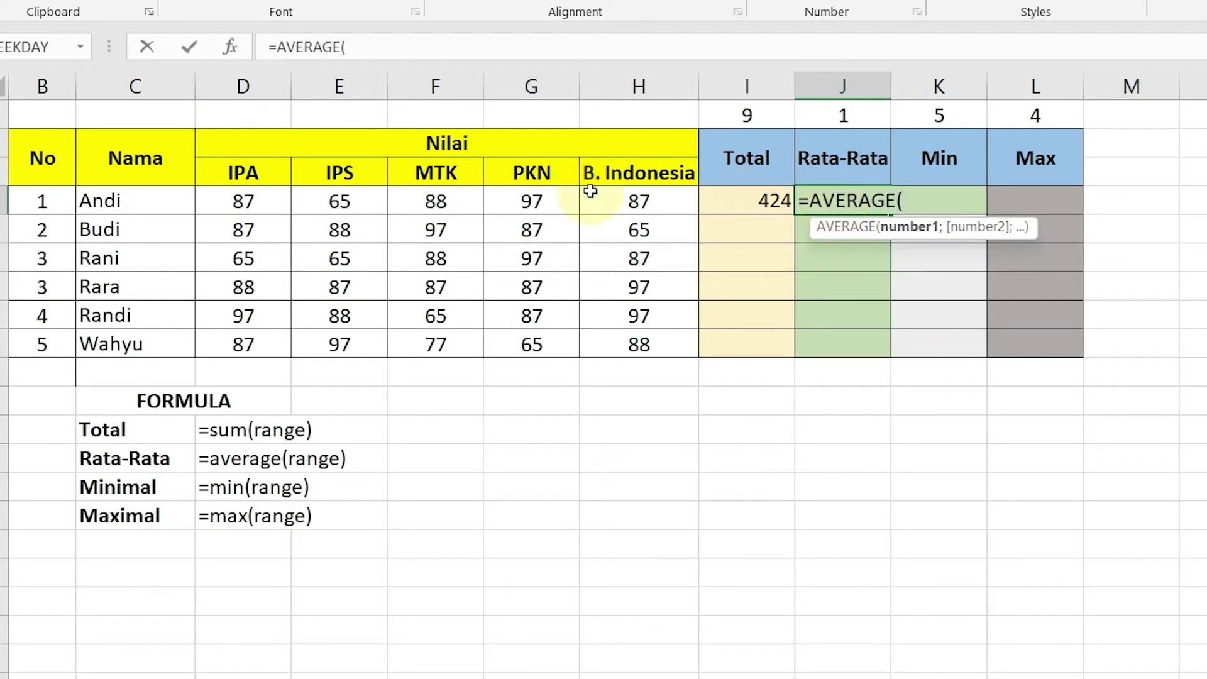
pyautogui.moveTo(250, 206); pyautogui.dragTo(638, 208)
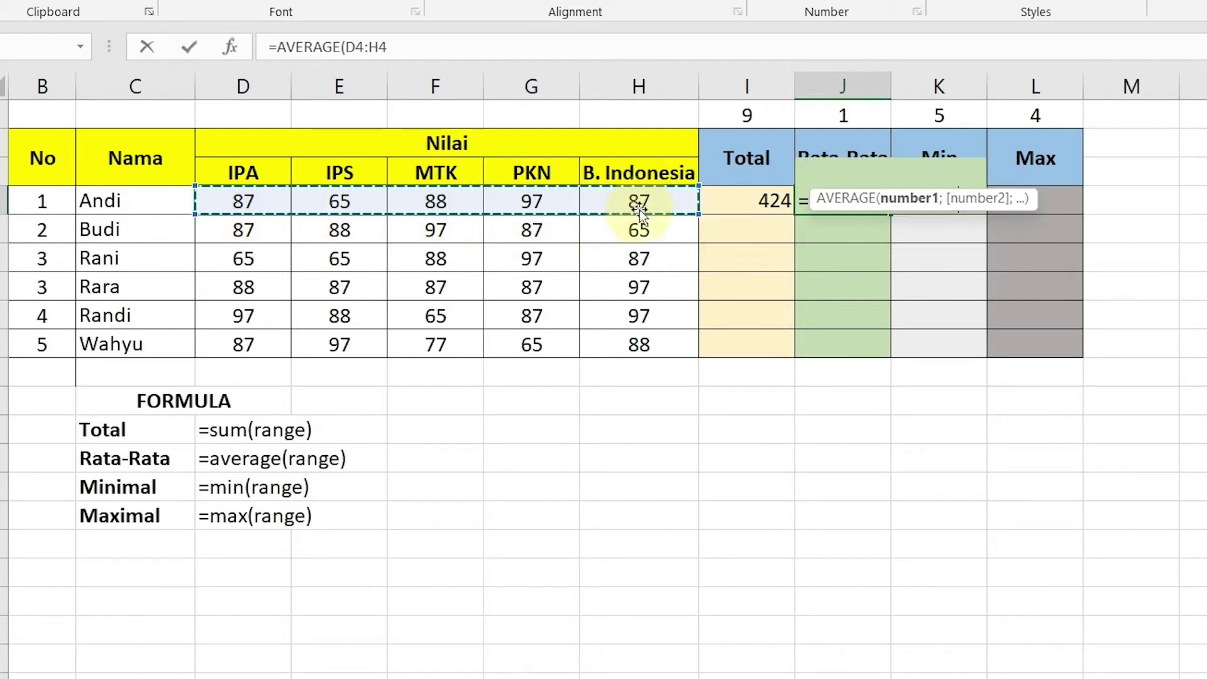
pyautogui.press('Return')
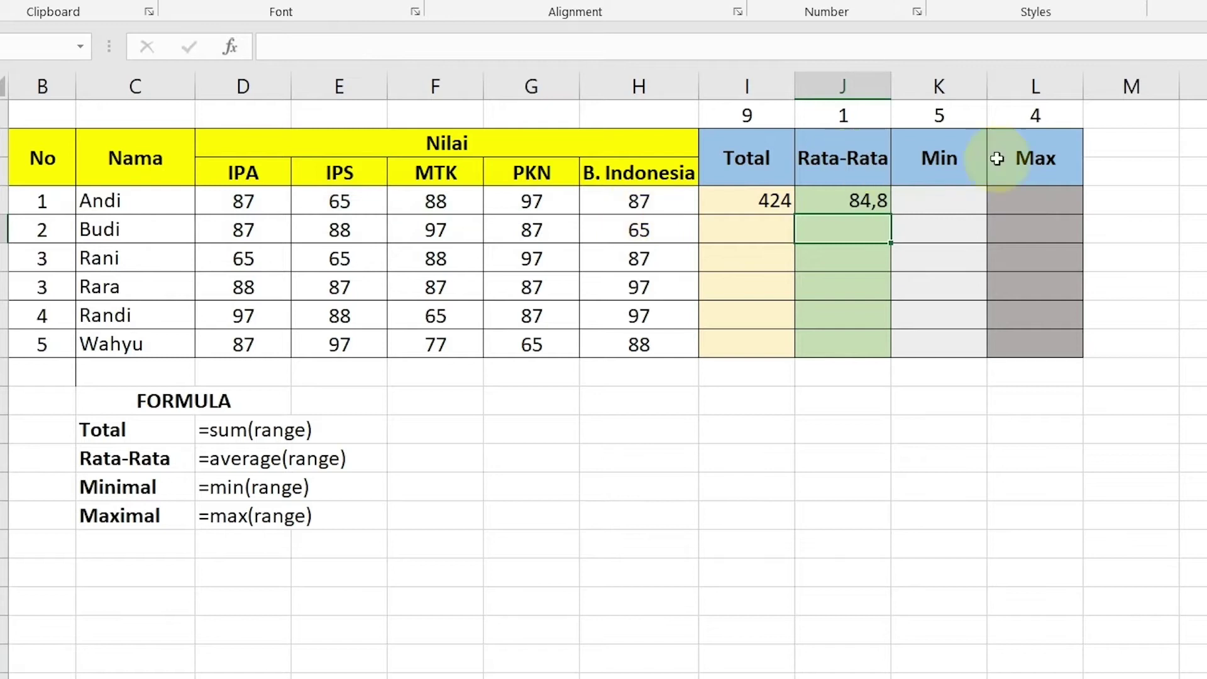
# - Calculate the first student's lowest score in K4 with MIN over D4:H4
pyautogui.click(967, 199)
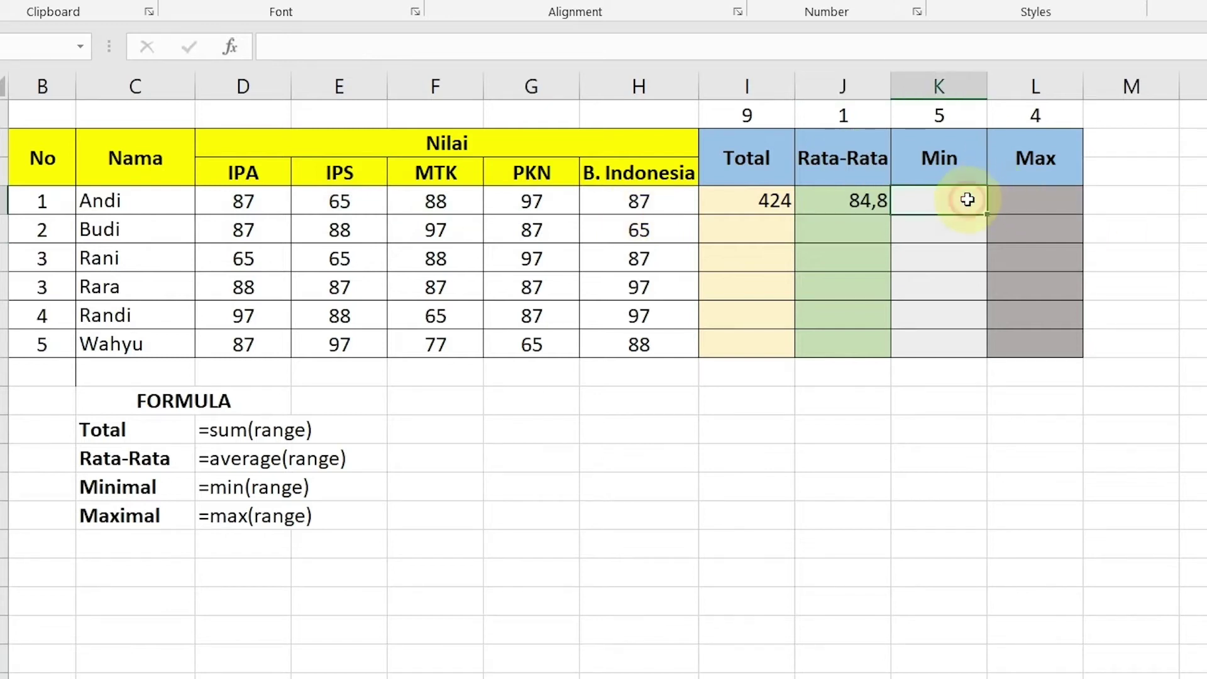
pyautogui.write('=MIN(')
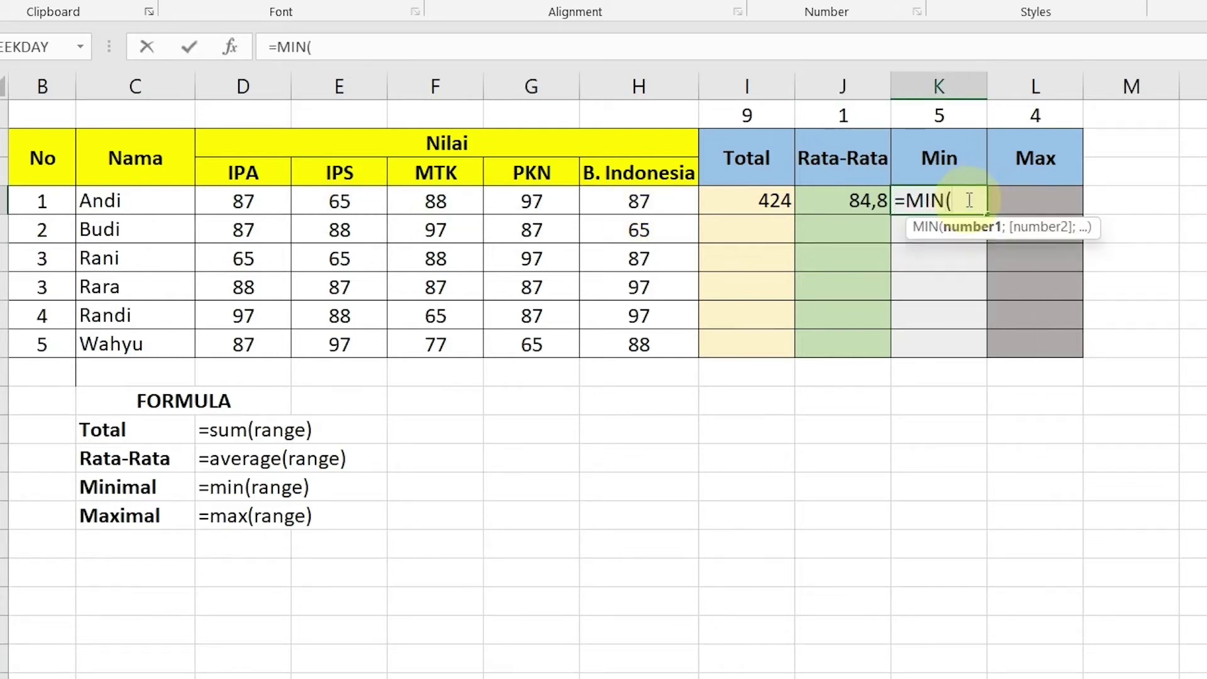
pyautogui.press('Return')
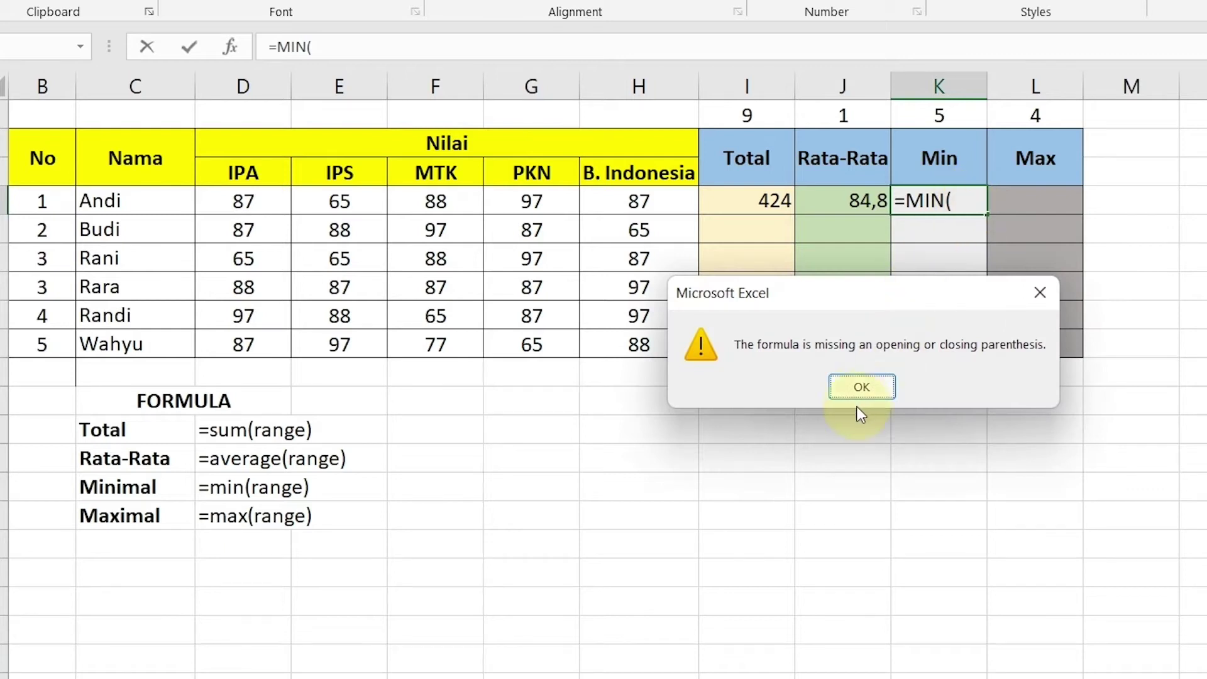
pyautogui.click(864, 388)
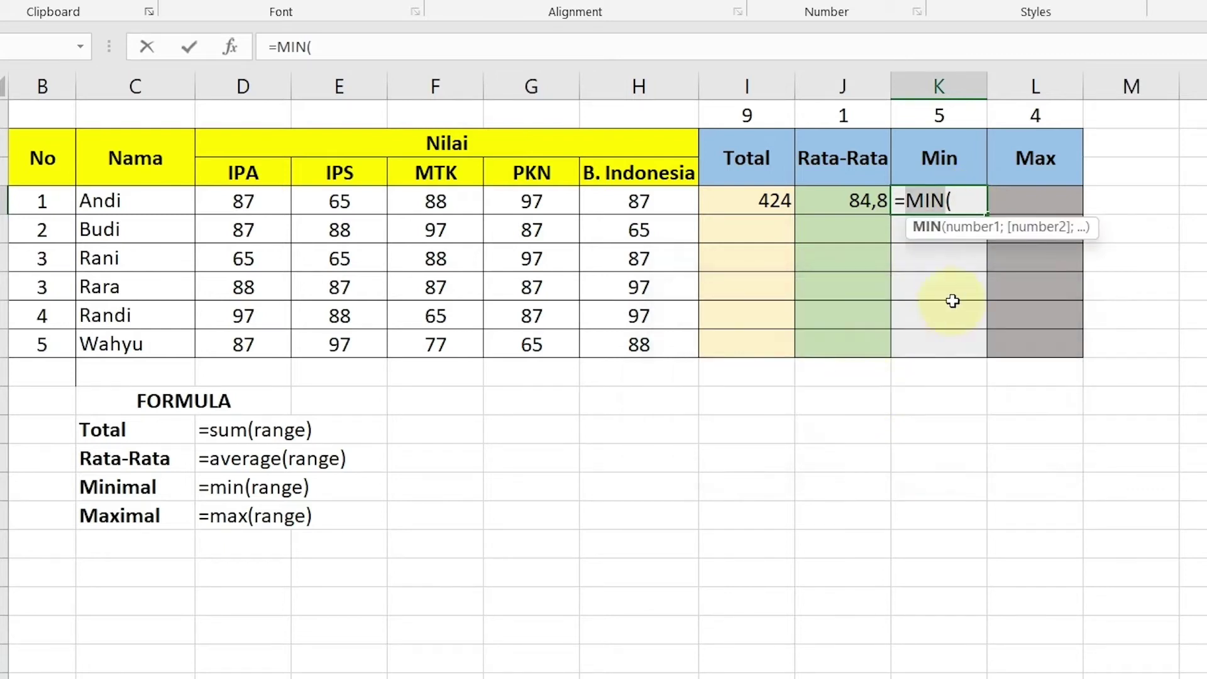
pyautogui.click(957, 204)
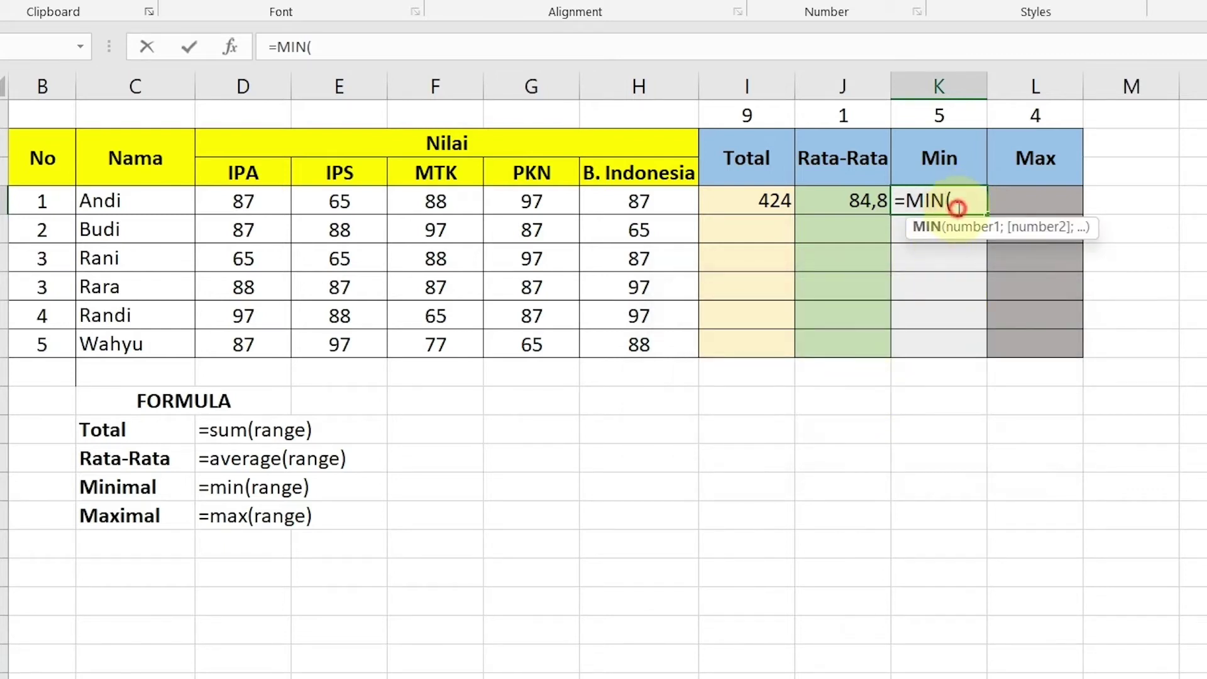
pyautogui.moveTo(233, 200); pyautogui.dragTo(613, 204)
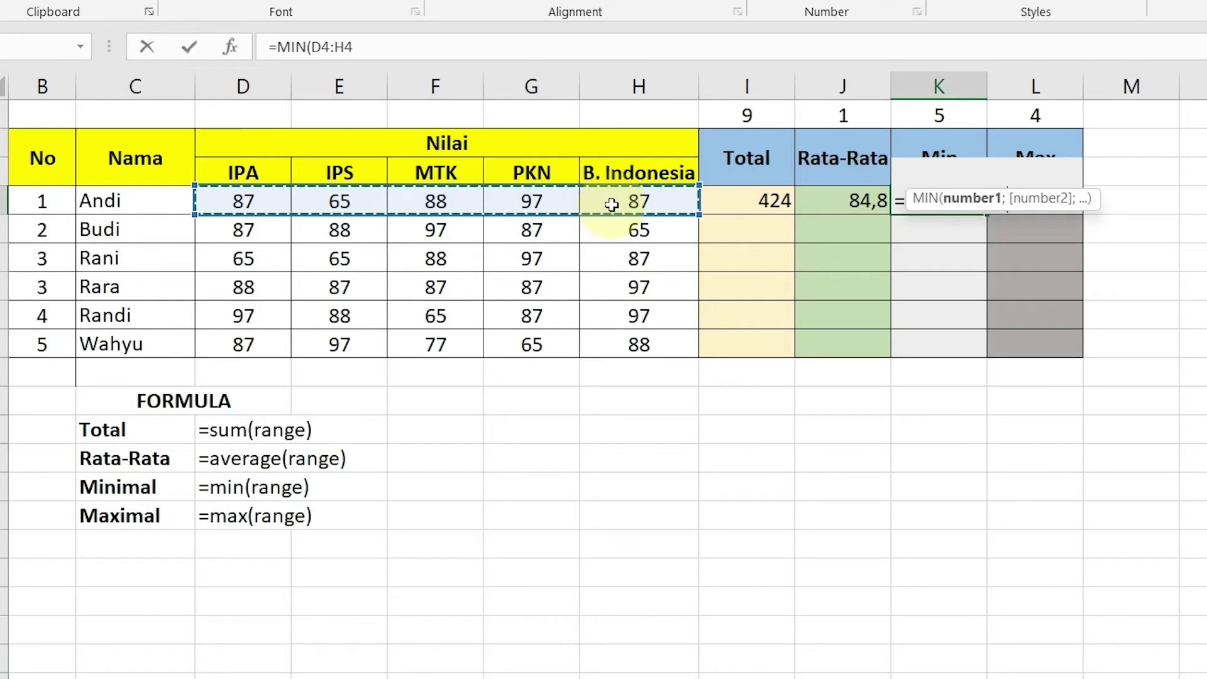
pyautogui.press('Return')
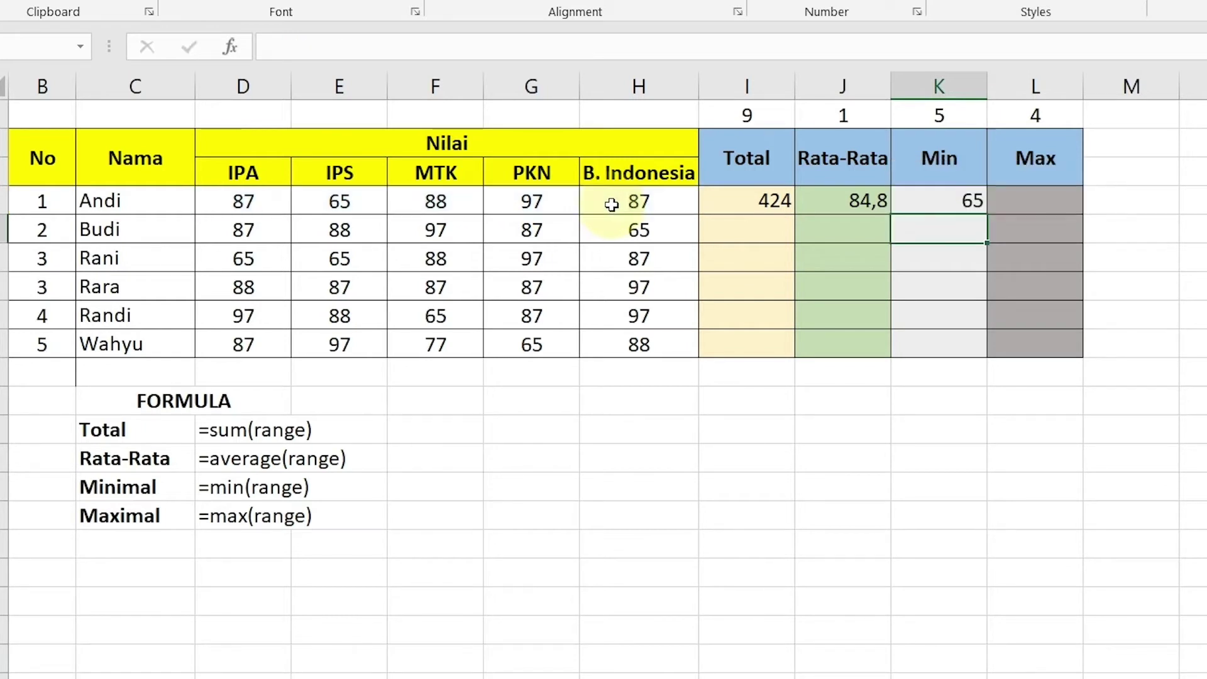
# - Calculate the first student's highest score in L4 with MAX over D4:H4
pyautogui.click(1035, 199)
pyautogui.write('=')
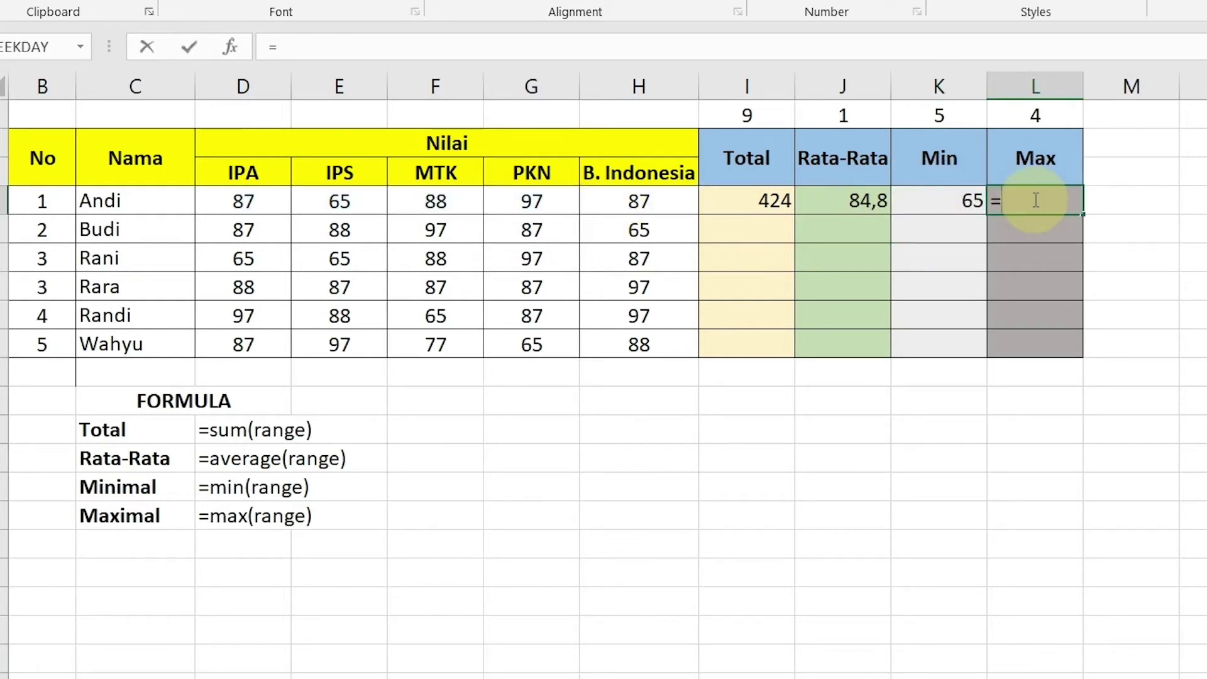
pyautogui.write('MAX(')
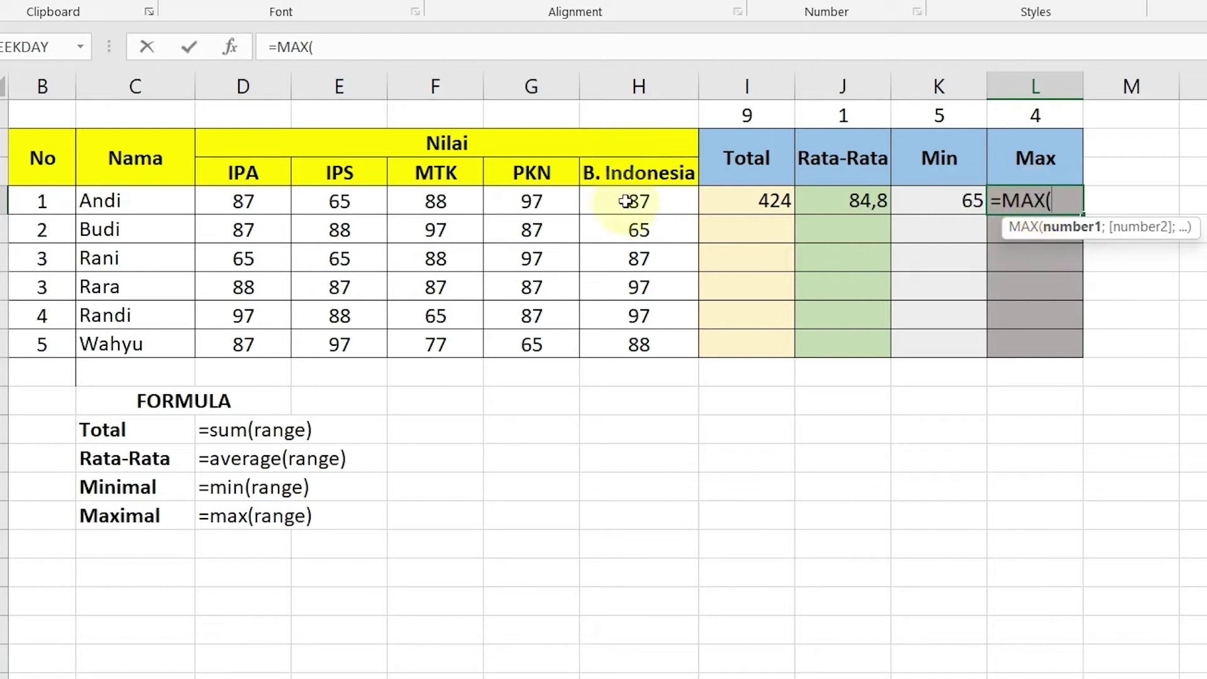
pyautogui.moveTo(625, 201); pyautogui.dragTo(266, 205)
pyautogui.press('Return')
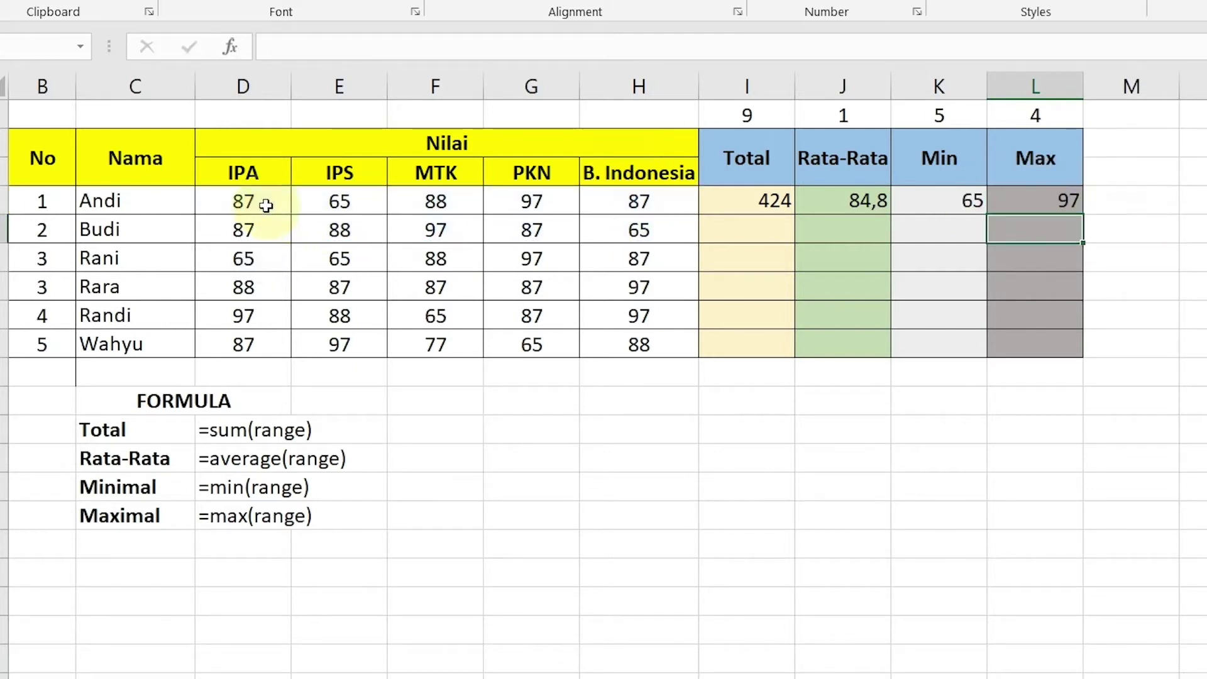
pyautogui.click(928, 540)
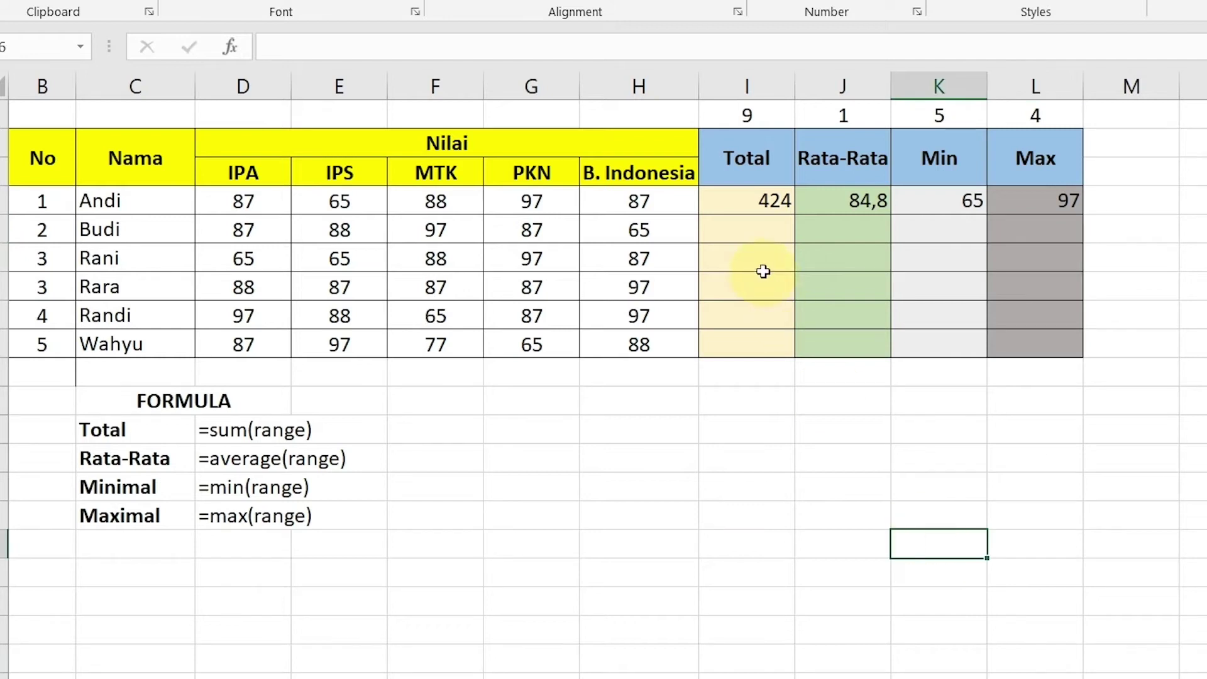
# - Center the contents of I4:L9 and fill the four formulas from row 4 down to row 9
pyautogui.moveTo(755, 206); pyautogui.dragTo(1033, 338)
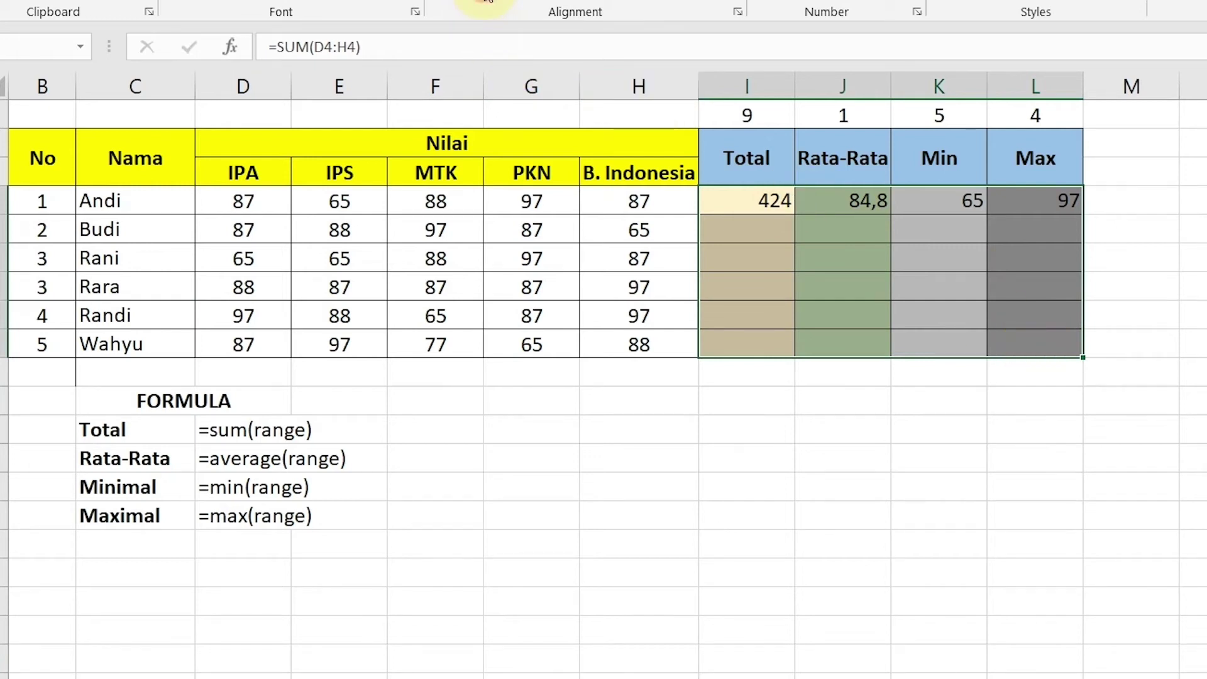
pyautogui.click(1140, 339)
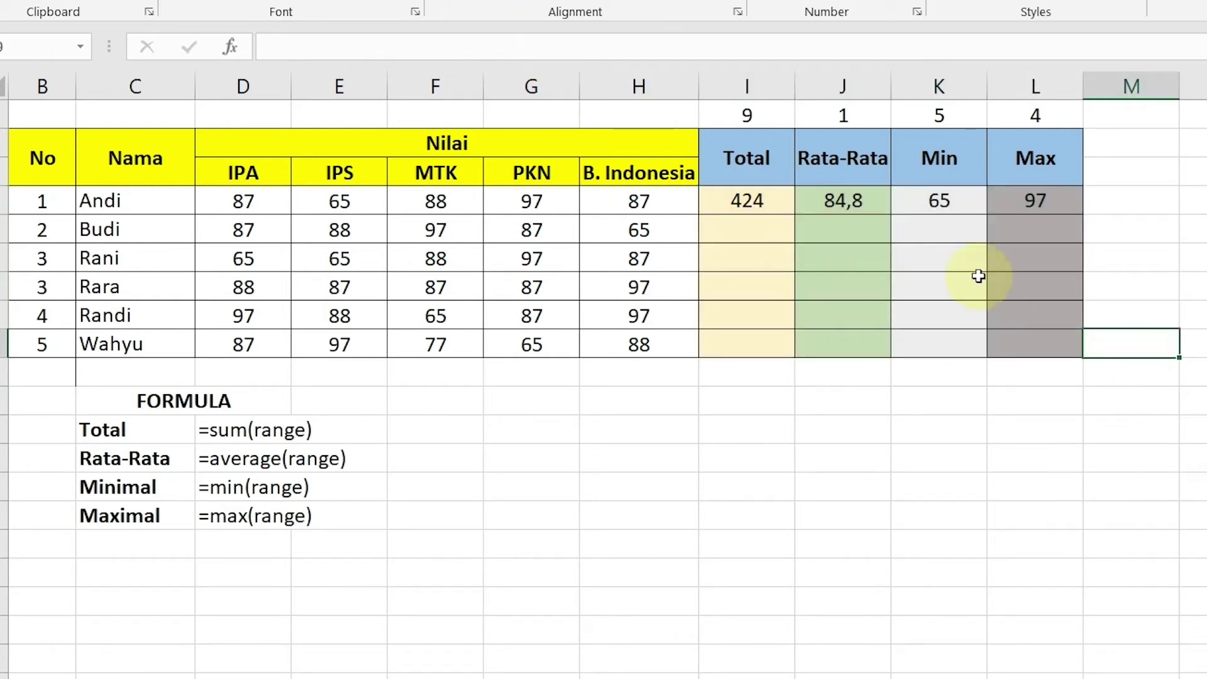
pyautogui.moveTo(763, 201); pyautogui.dragTo(1082, 356)
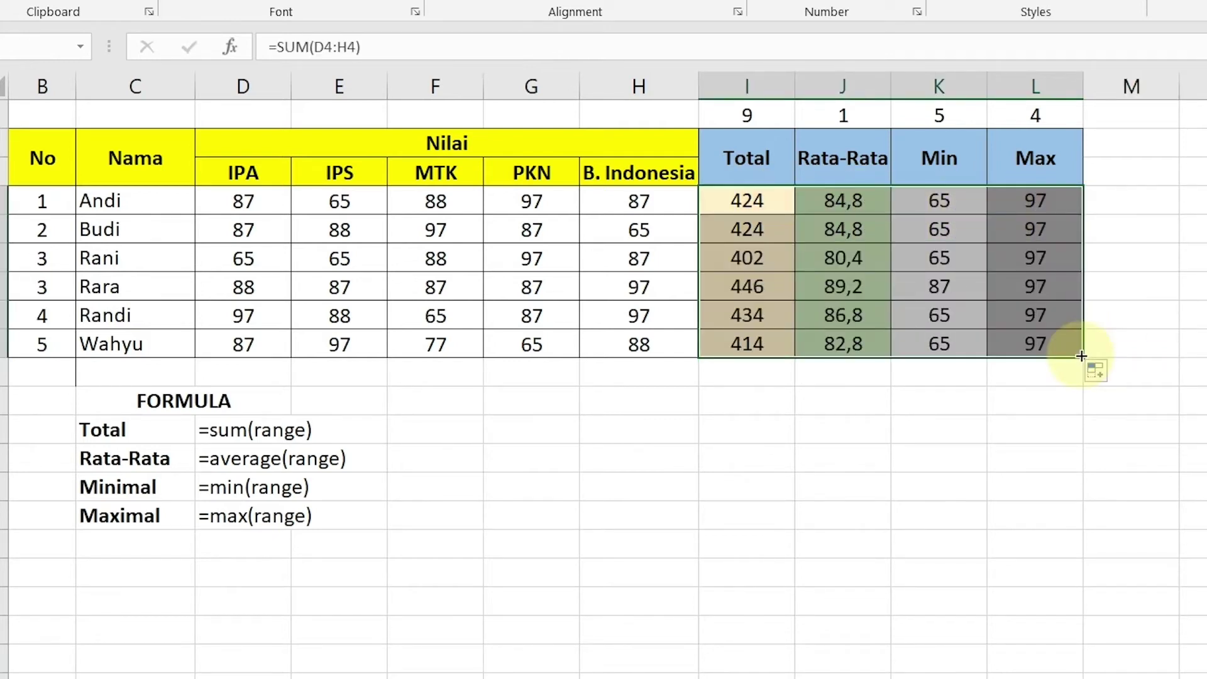
pyautogui.click(1155, 314)
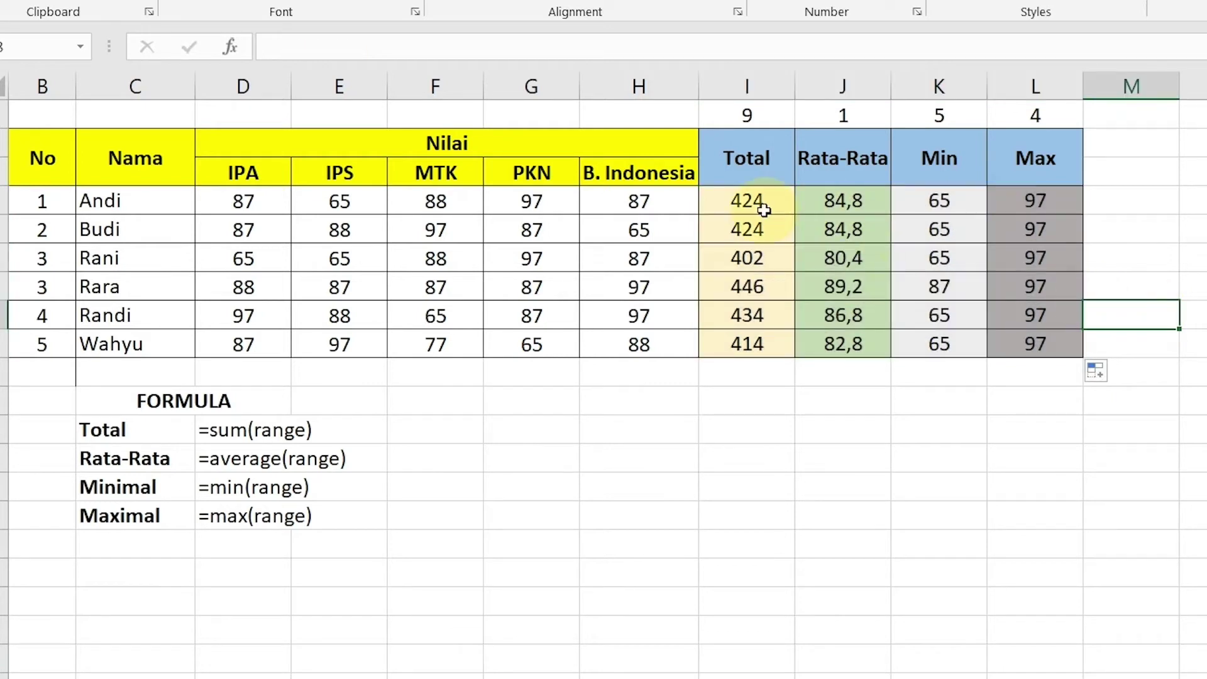
# - Change the PKN scores to 99 in G5 and 76 in G4
pyautogui.click(535, 232)
pyautogui.doubleClick(536, 234)
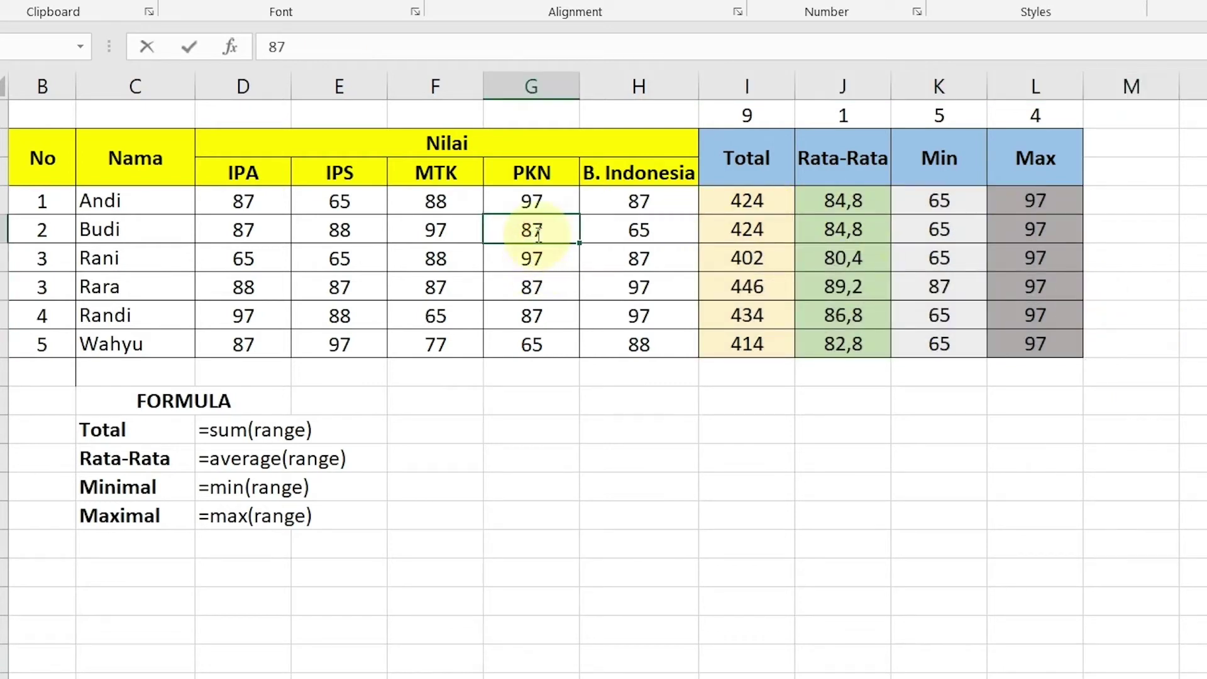
pyautogui.hotkey('shift', 'Return')
pyautogui.write('76')
pyautogui.press('Return')
# - Change the B. Indonesia scores to 65 in H7 and 77 in H8
pyautogui.press('Right')
pyautogui.press('Down')
pyautogui.press('Down')
pyautogui.write('65')
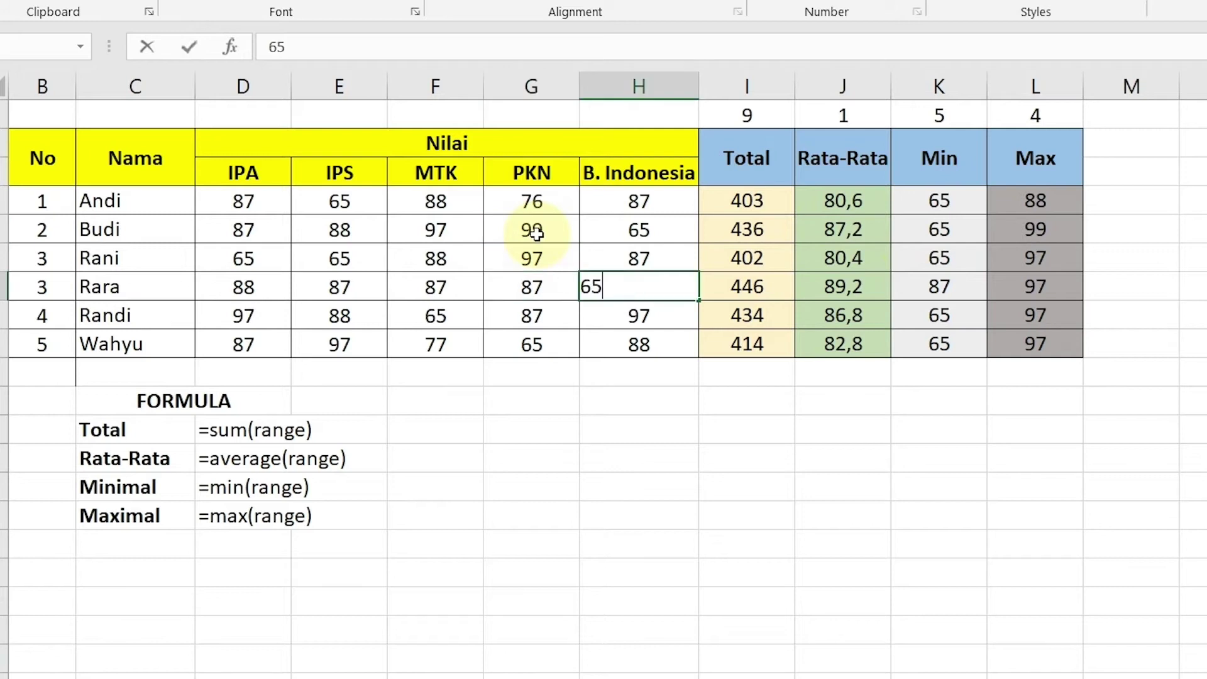
pyautogui.press('Return')
pyautogui.write('77')
pyautogui.press('Return')
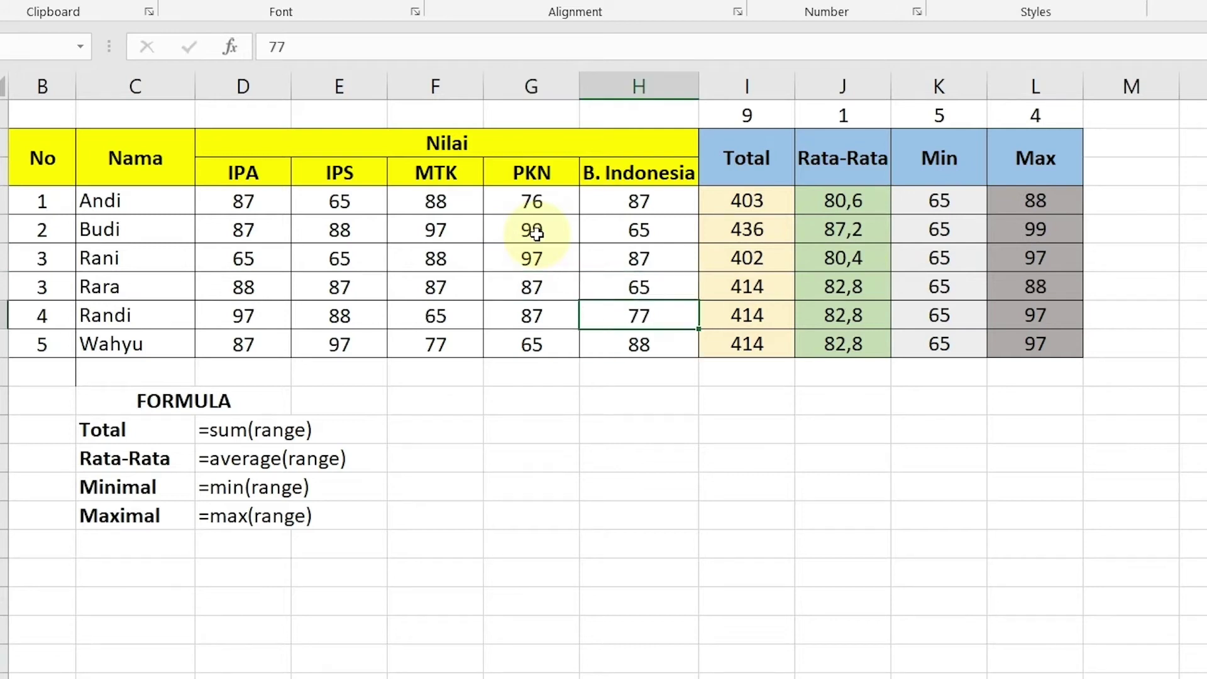
# - Change the IPA score in D8 to 76 and the IPS score in E9 to 55
pyautogui.press('Up')
pyautogui.press('Left')
pyautogui.press('Left')
pyautogui.press('Left')
pyautogui.press('Left')
pyautogui.write('76')
pyautogui.press('Return')
pyautogui.press('Right')
pyautogui.write('55')
pyautogui.press('Right')
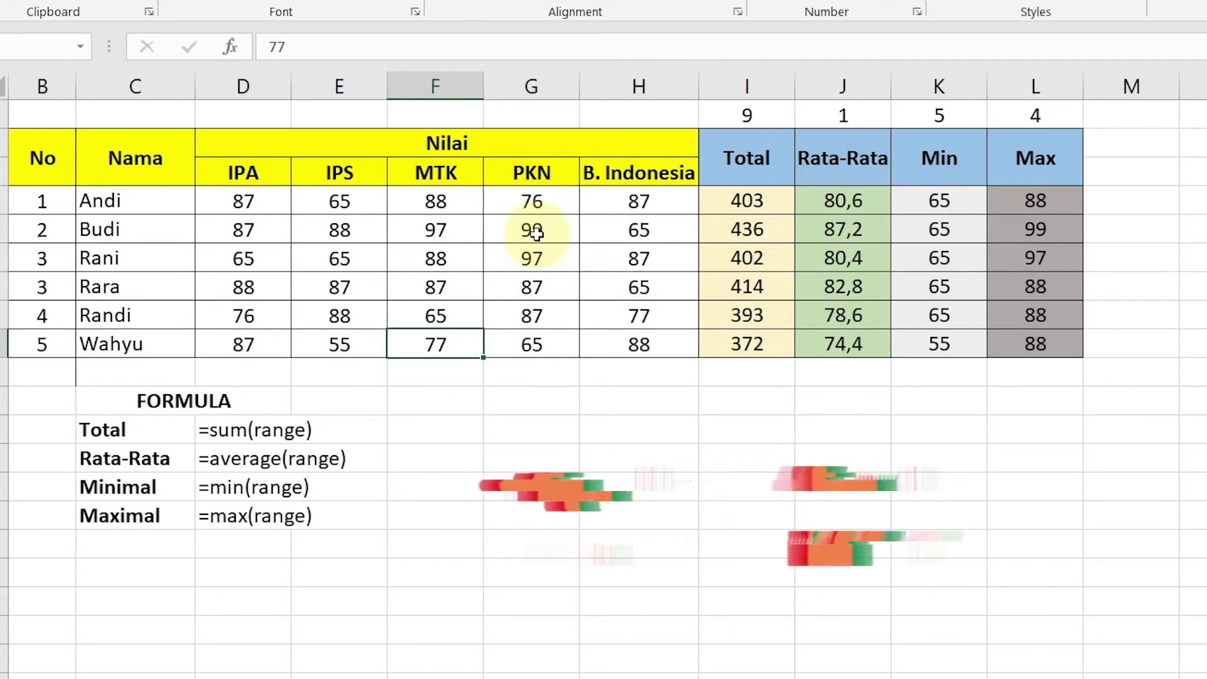
# - Change the MTK score in F8 to 60 and the IPS score in E6 to 44
pyautogui.press('Up')
pyautogui.write('60')
pyautogui.press('Up')
pyautogui.press('Up')
pyautogui.press('Left')
pyautogui.write('44')
pyautogui.press('Up')
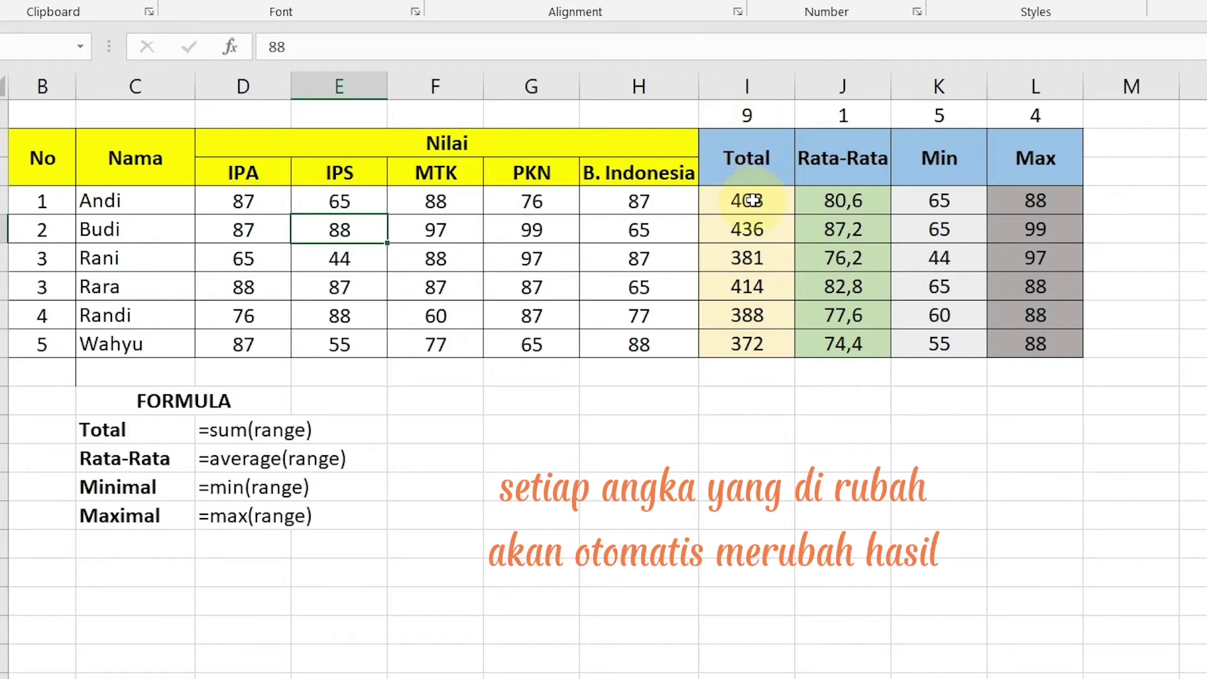
# - Clear all Total, Rata-Rata, Min and Max formulas from I4:L9
pyautogui.moveTo(753, 200); pyautogui.dragTo(1010, 333)
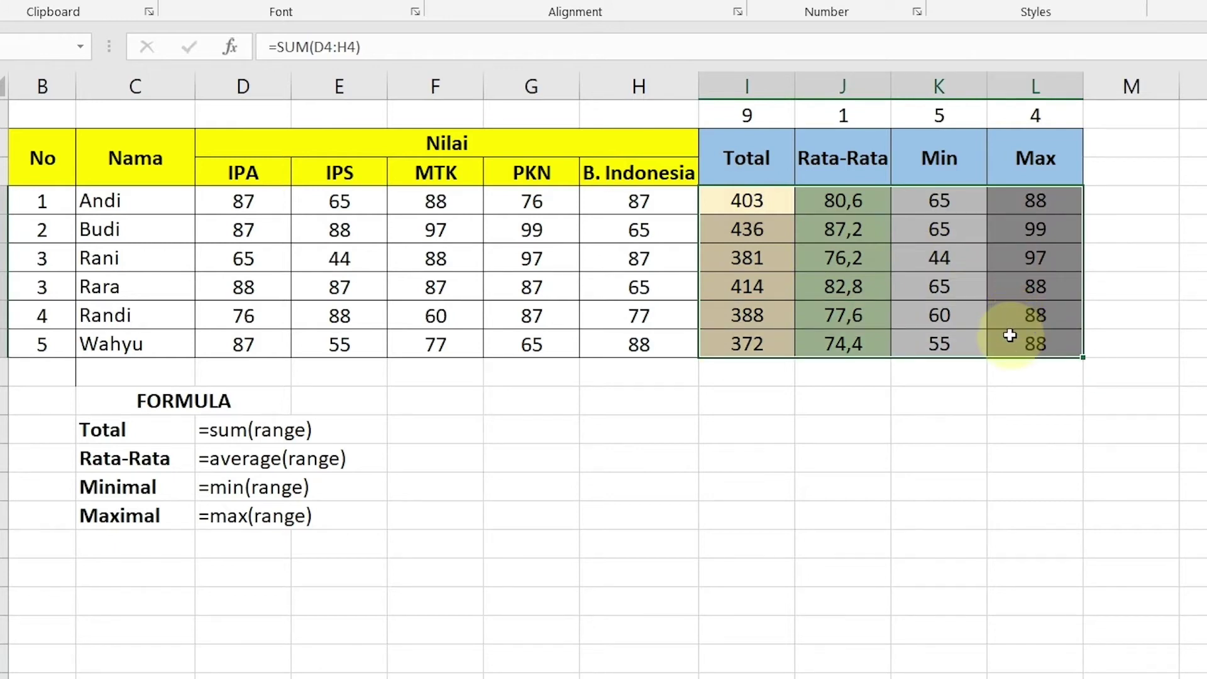
pyautogui.press('Delete')
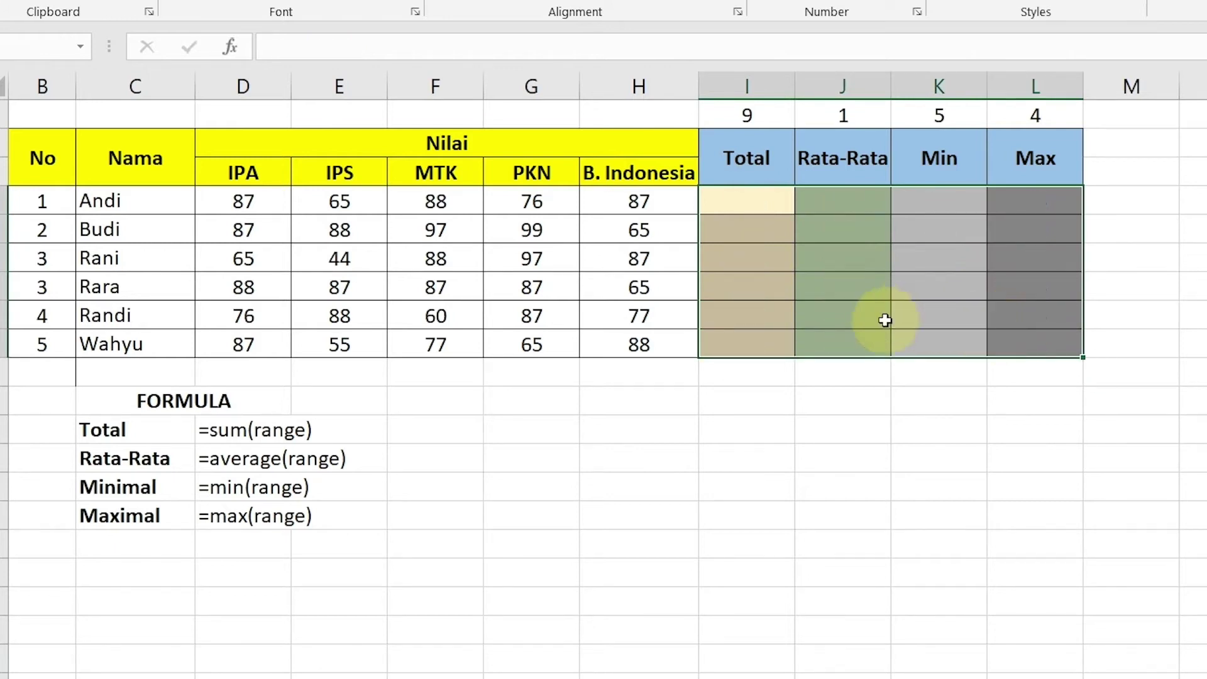
pyautogui.click(763, 385)
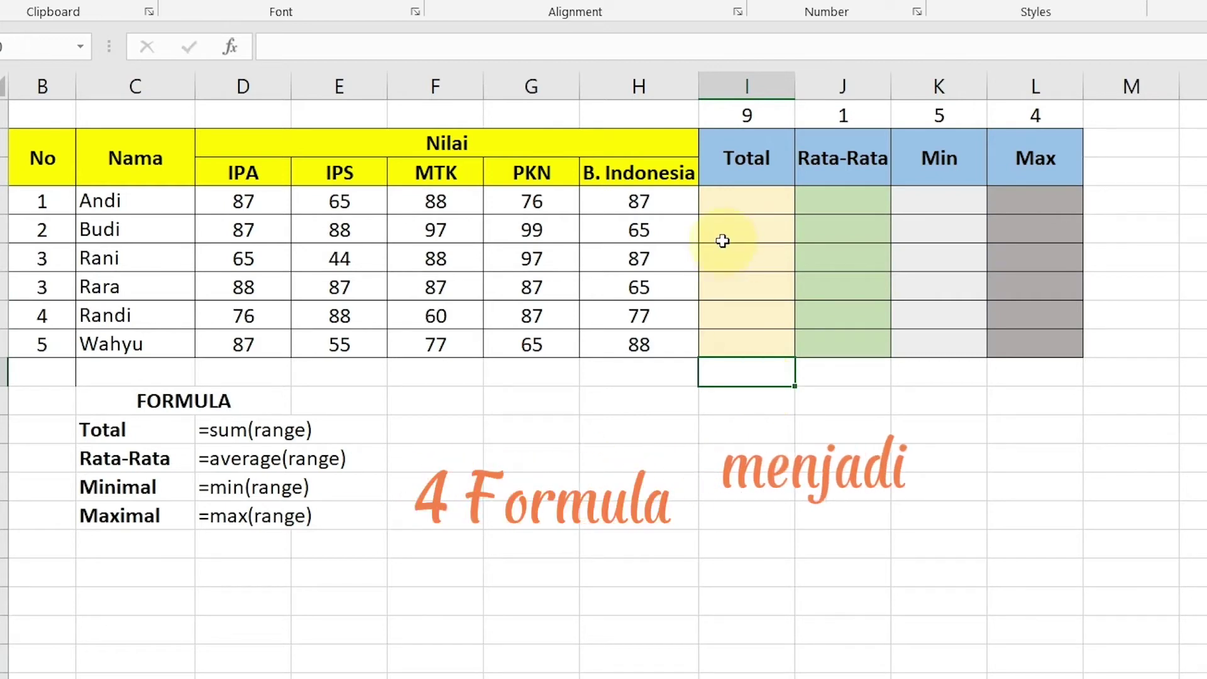
# - Start an AGGREGATE formula in the first student's Total cell, I4
pyautogui.click(723, 201)
pyautogui.write('=')
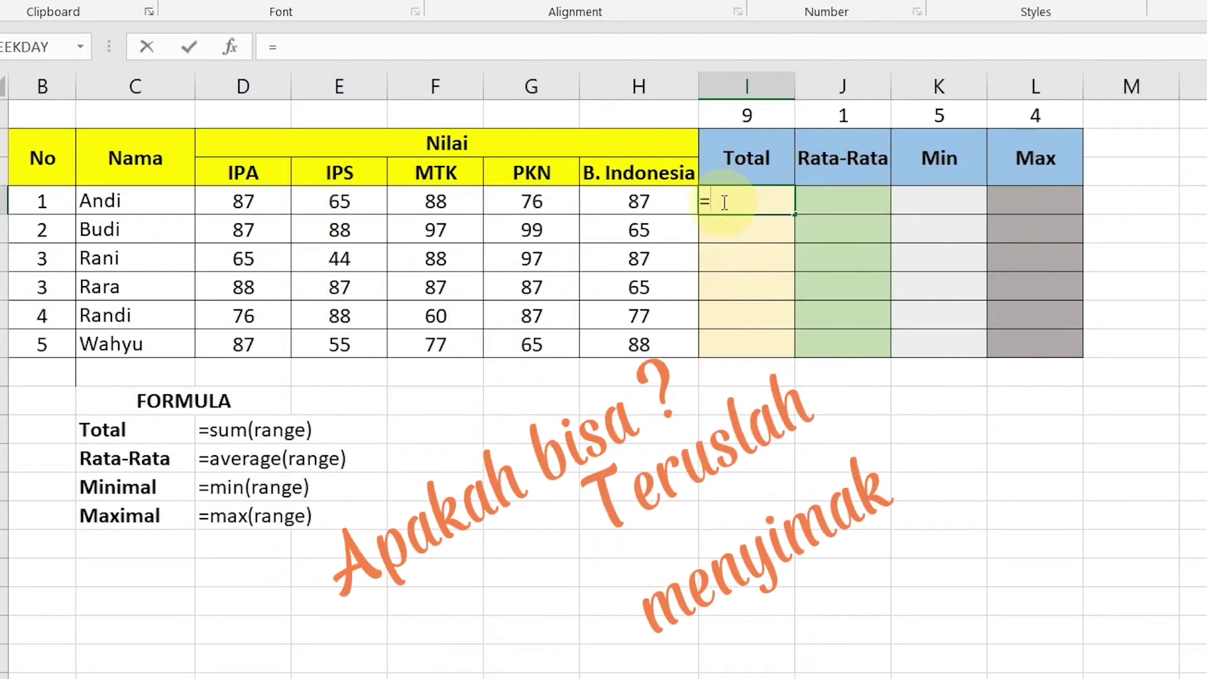
pyautogui.write('A')
pyautogui.write('GGREGATE')
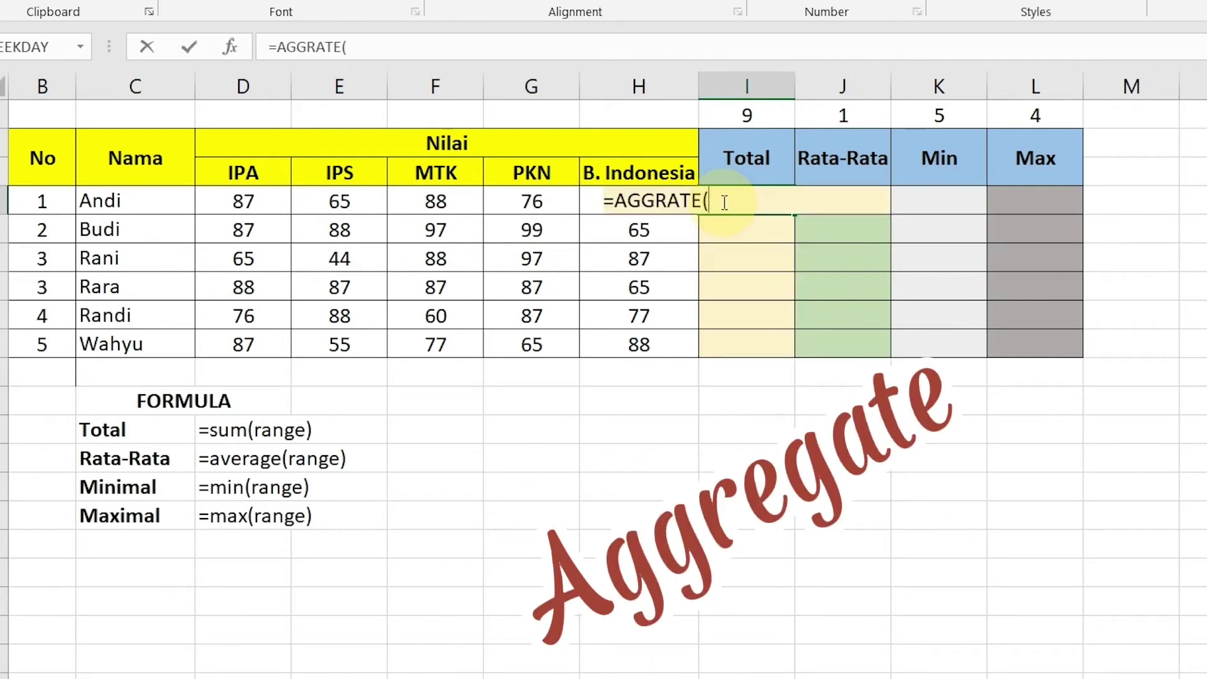
pyautogui.write('(')
pyautogui.press('BackSpace')
pyautogui.press('BackSpace')
pyautogui.press('BackSpace')
pyautogui.press('BackSpace')
pyautogui.press('BackSpace')
pyautogui.press('Tab')
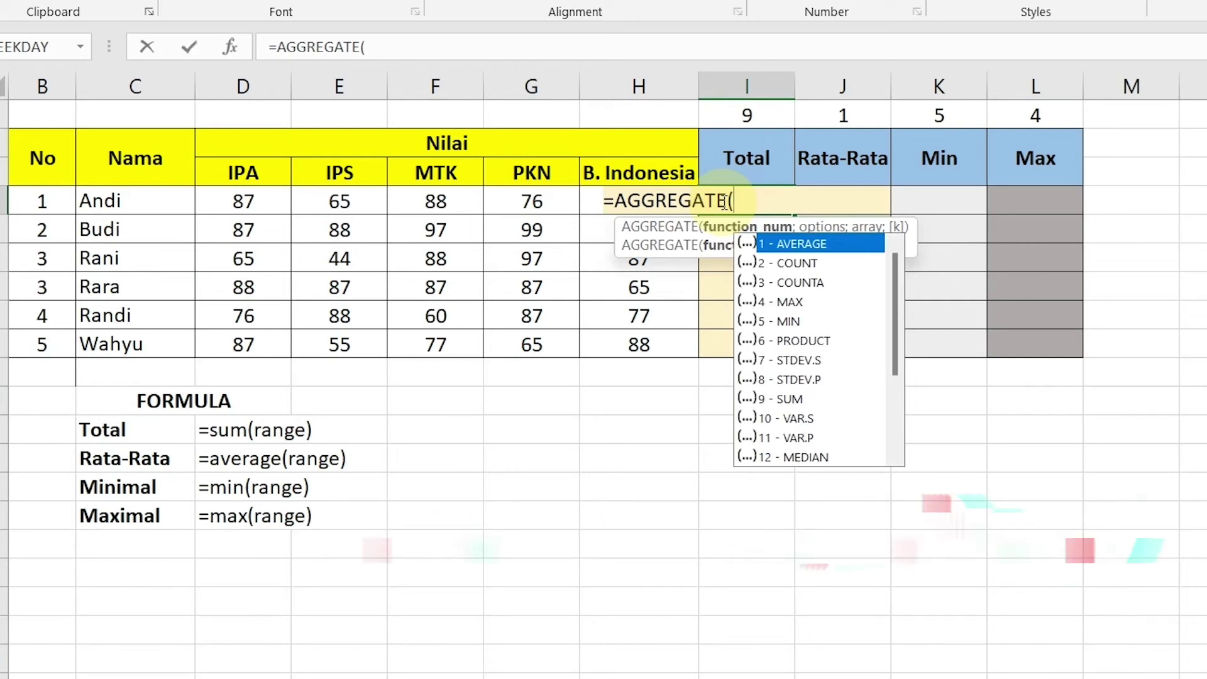
# - Fill the AGGREGATE arguments in I4 with function number I1, option 0 and the first student's scores D4:H4
pyautogui.click(748, 114)
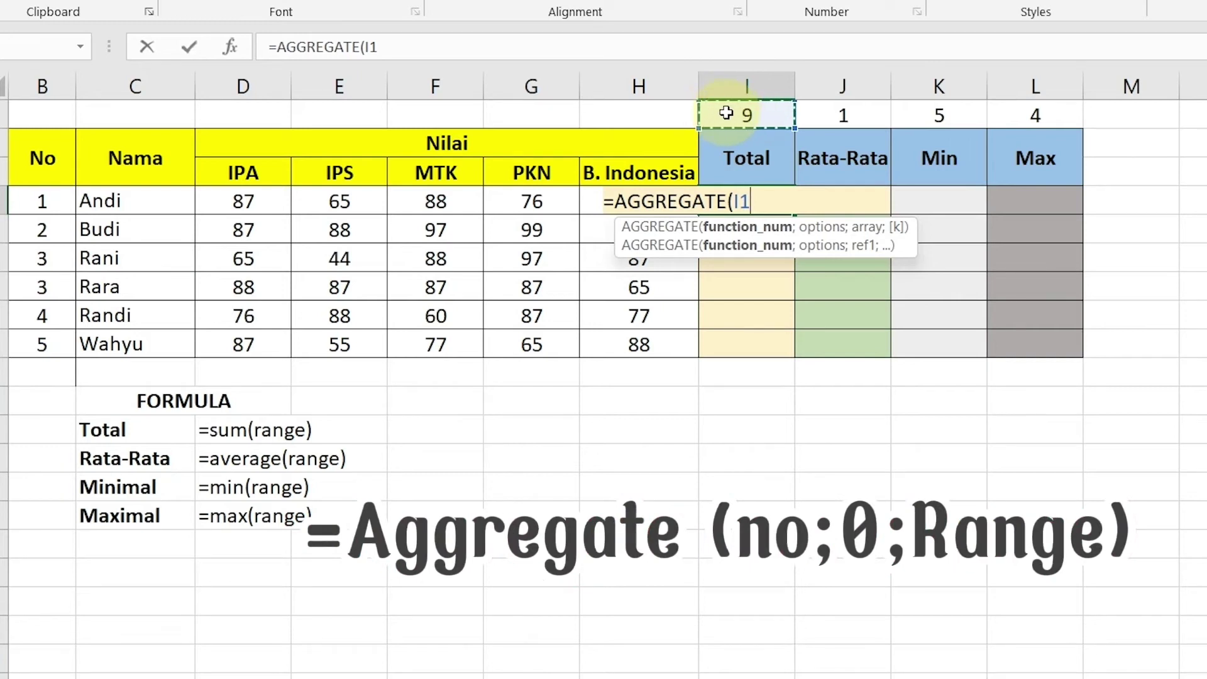
pyautogui.write(';')
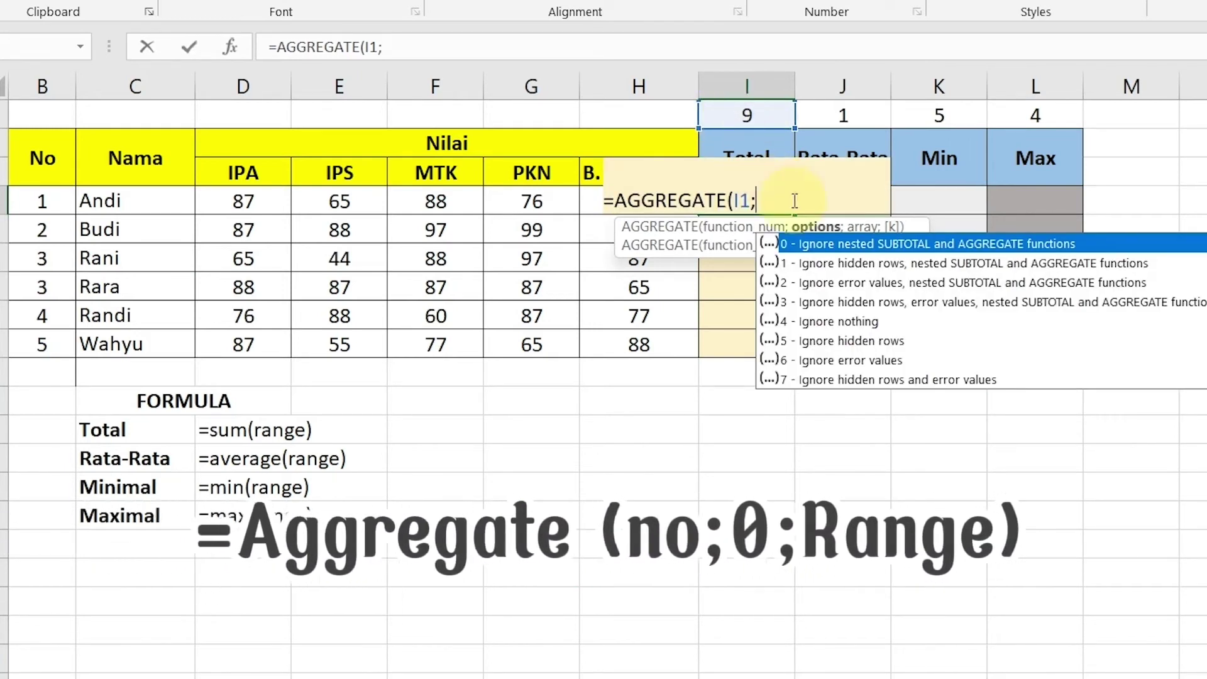
pyautogui.doubleClick(785, 246)
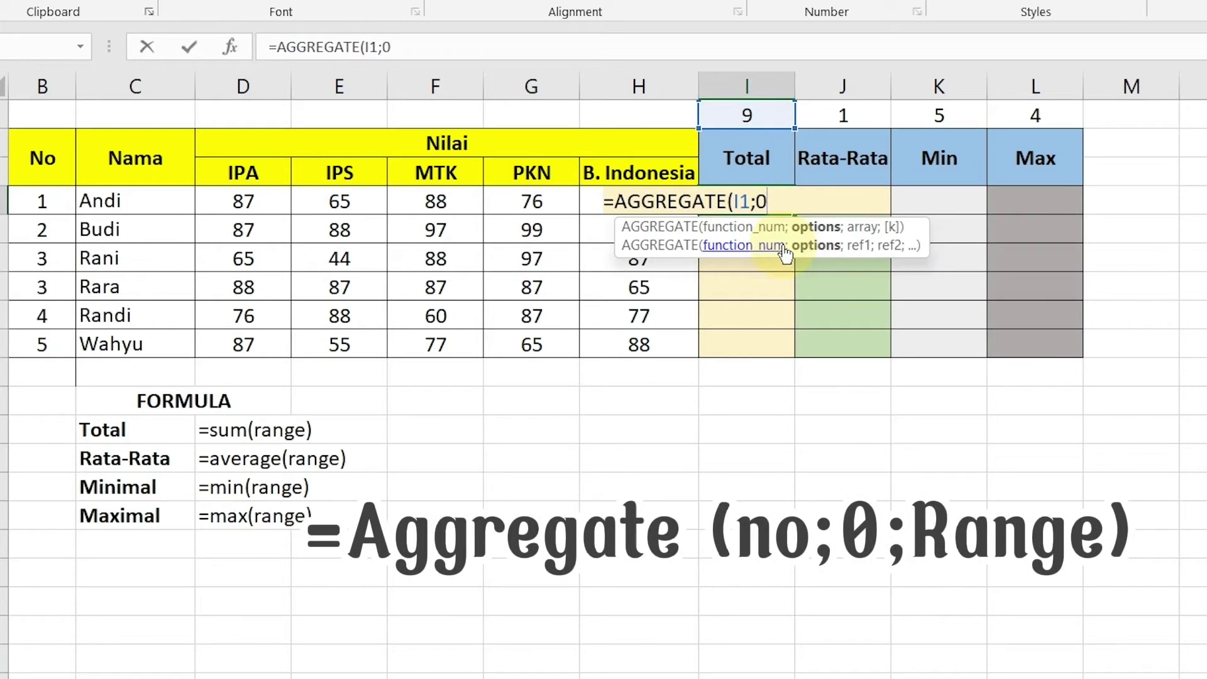
pyautogui.write(';')
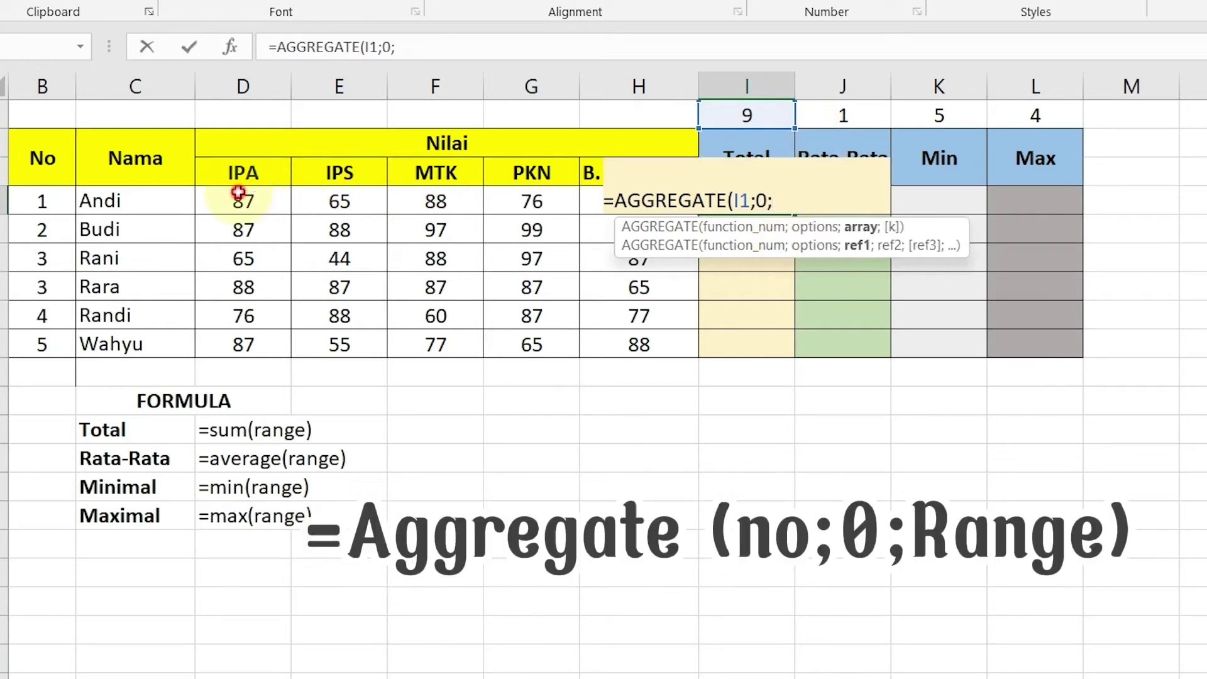
pyautogui.moveTo(239, 192); pyautogui.dragTo(593, 203)
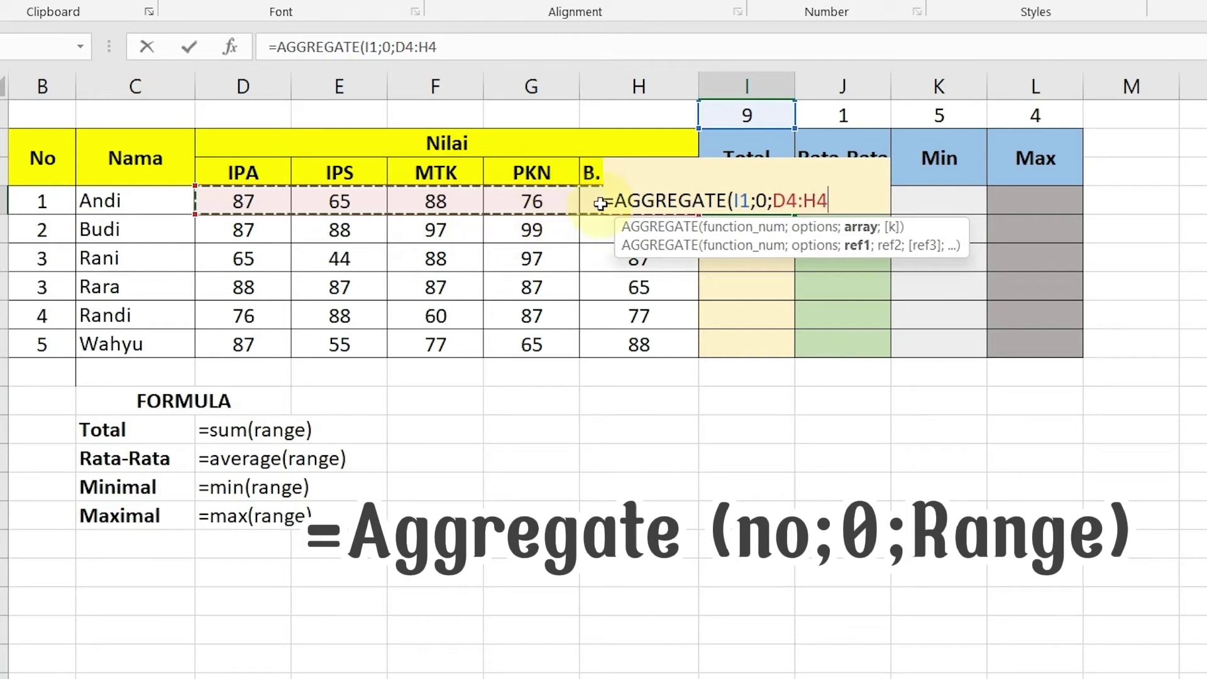
# - Lock only the row of the function number reference in the I4 formula, making it I$1
pyautogui.click(745, 202)
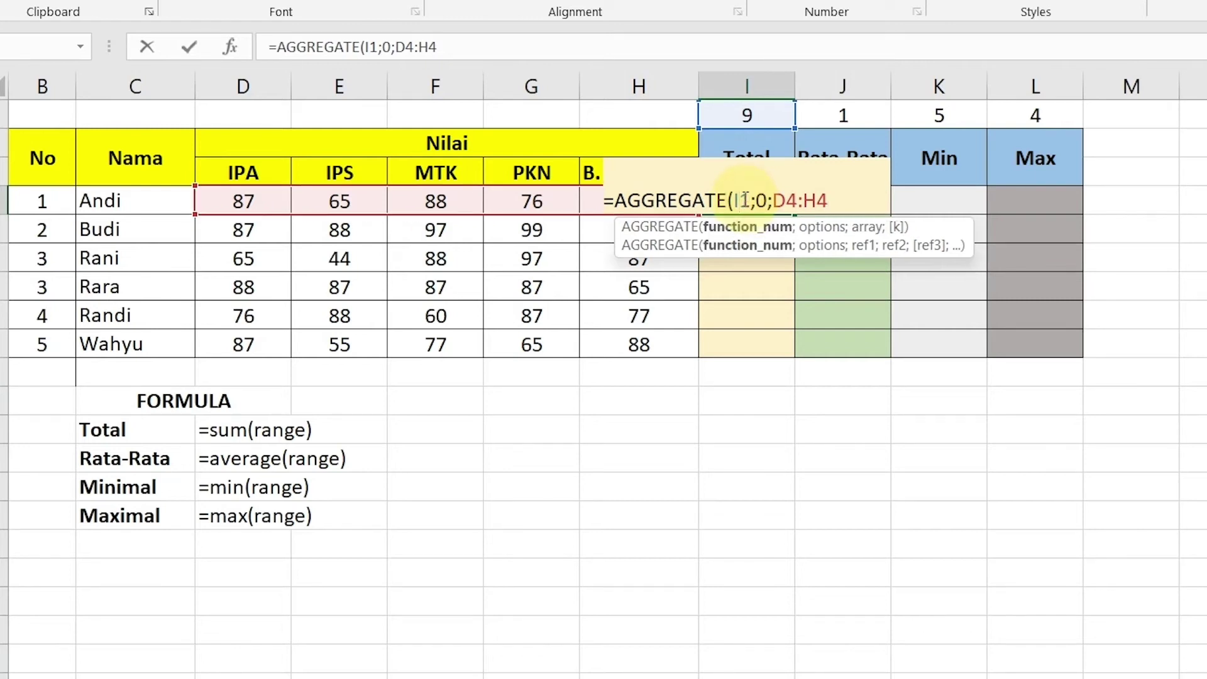
pyautogui.press('F4')
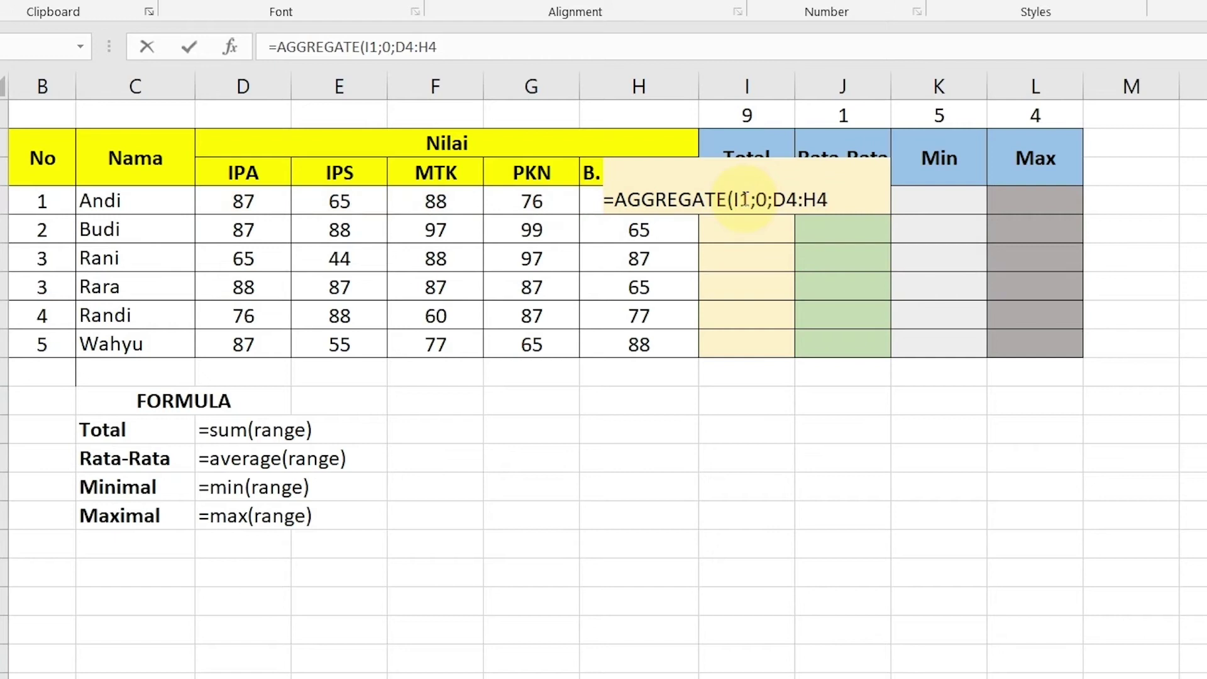
pyautogui.click(745, 200)
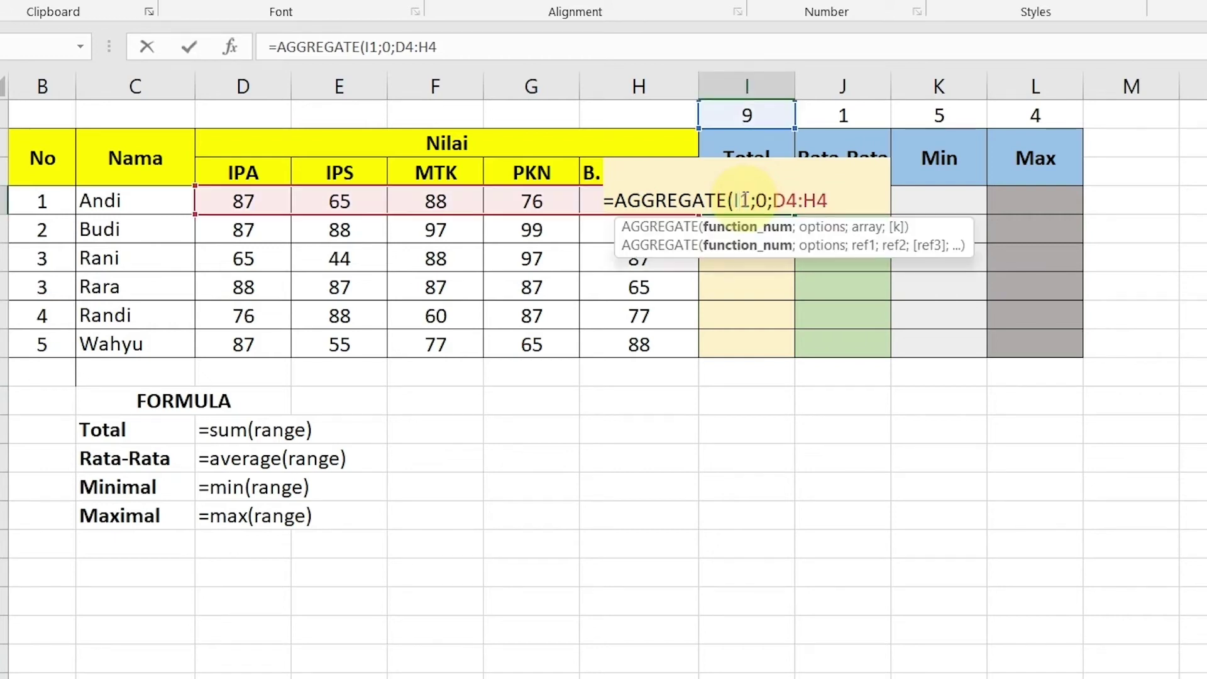
pyautogui.press('F4')
pyautogui.press('F4')
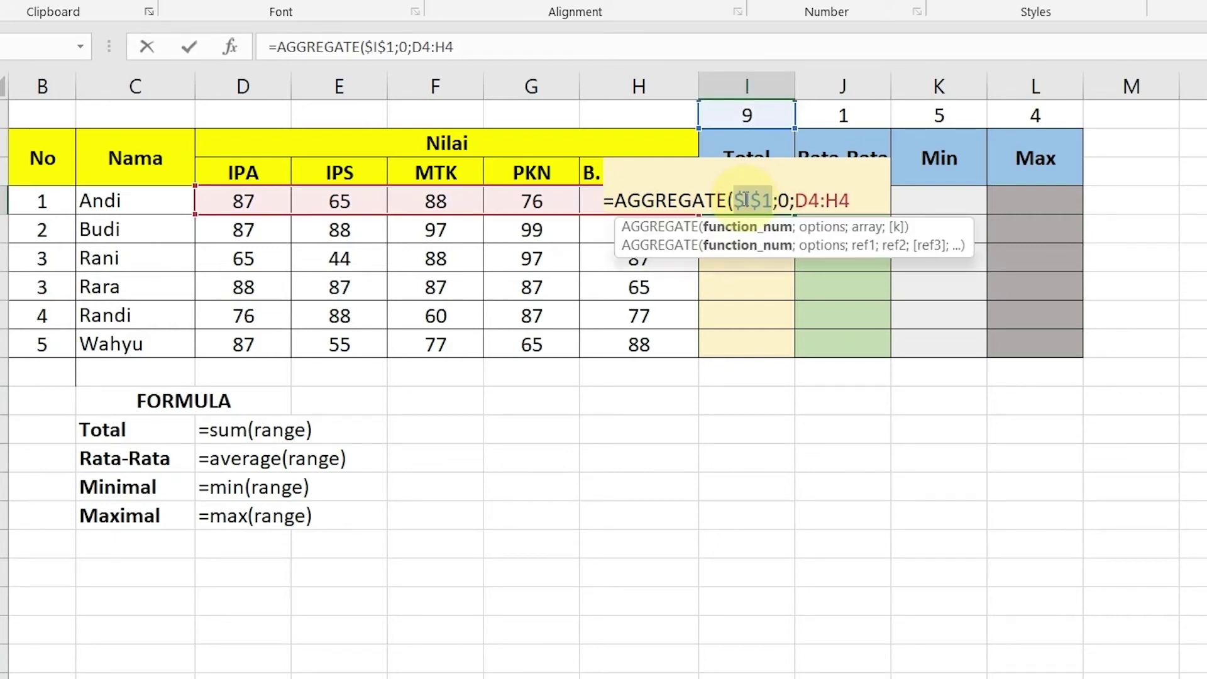
# - Lock only the columns of the score range in the I4 formula as $D4:$H4 and enter the formula
pyautogui.click(819, 199)
pyautogui.doubleClick(819, 199)
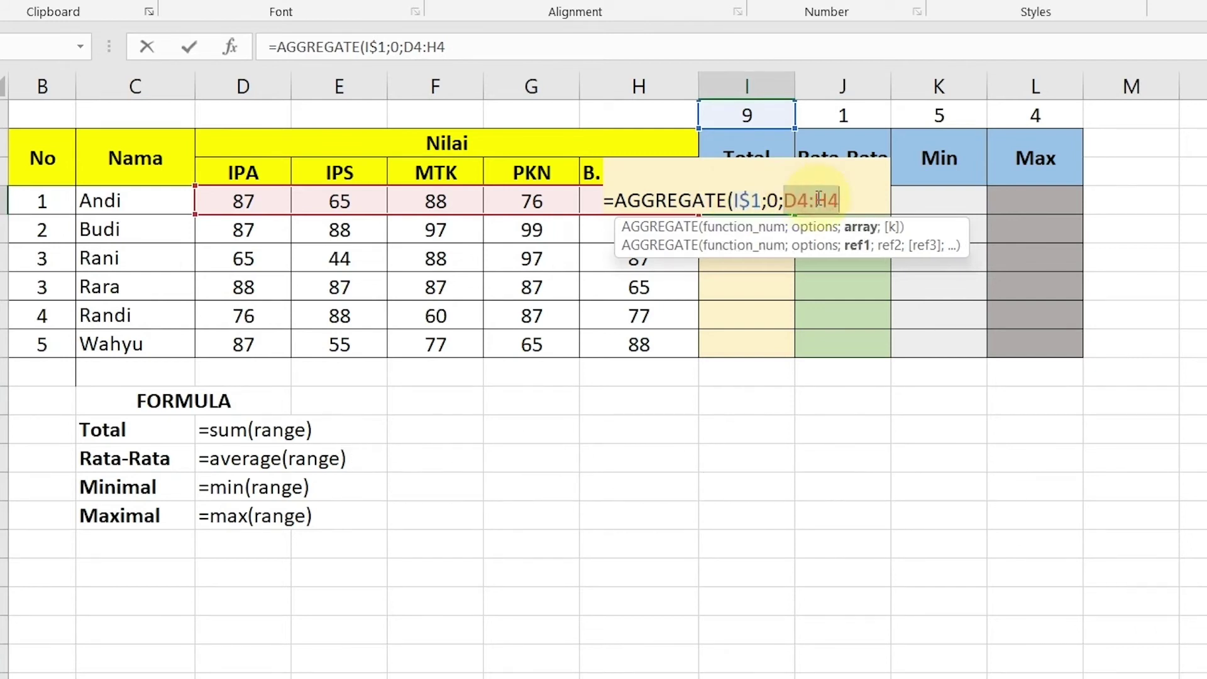
pyautogui.press('F4')
pyautogui.press('F4')
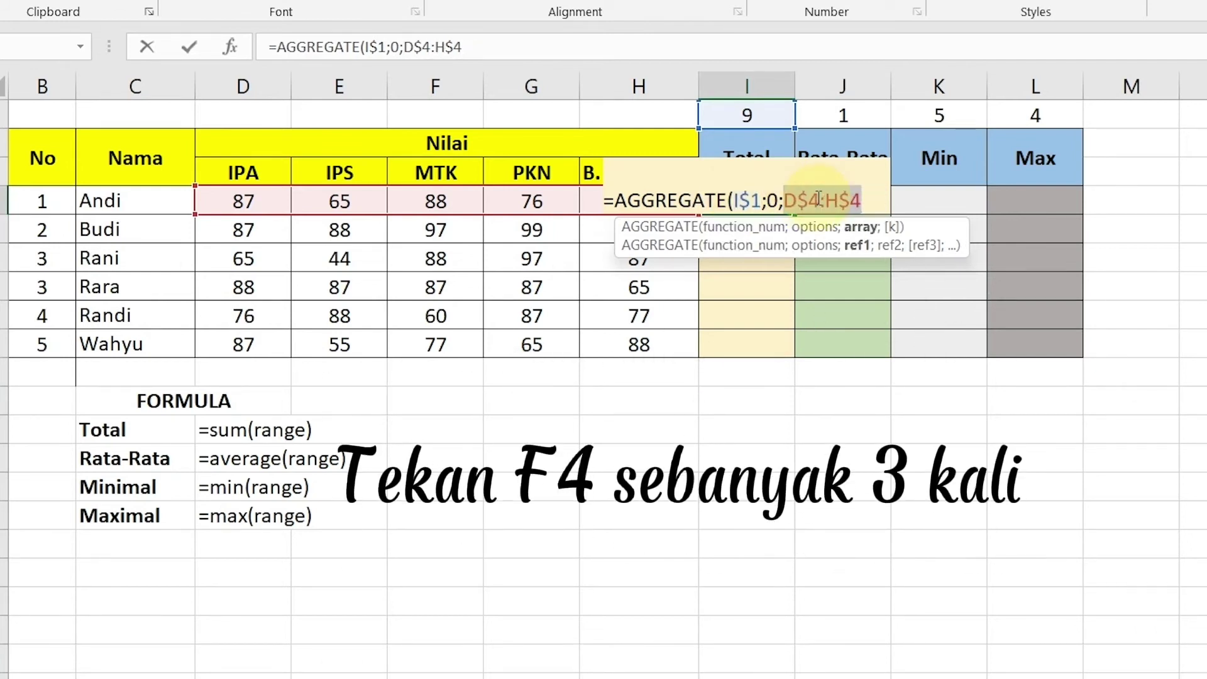
pyautogui.press('F4')
pyautogui.press('Return')
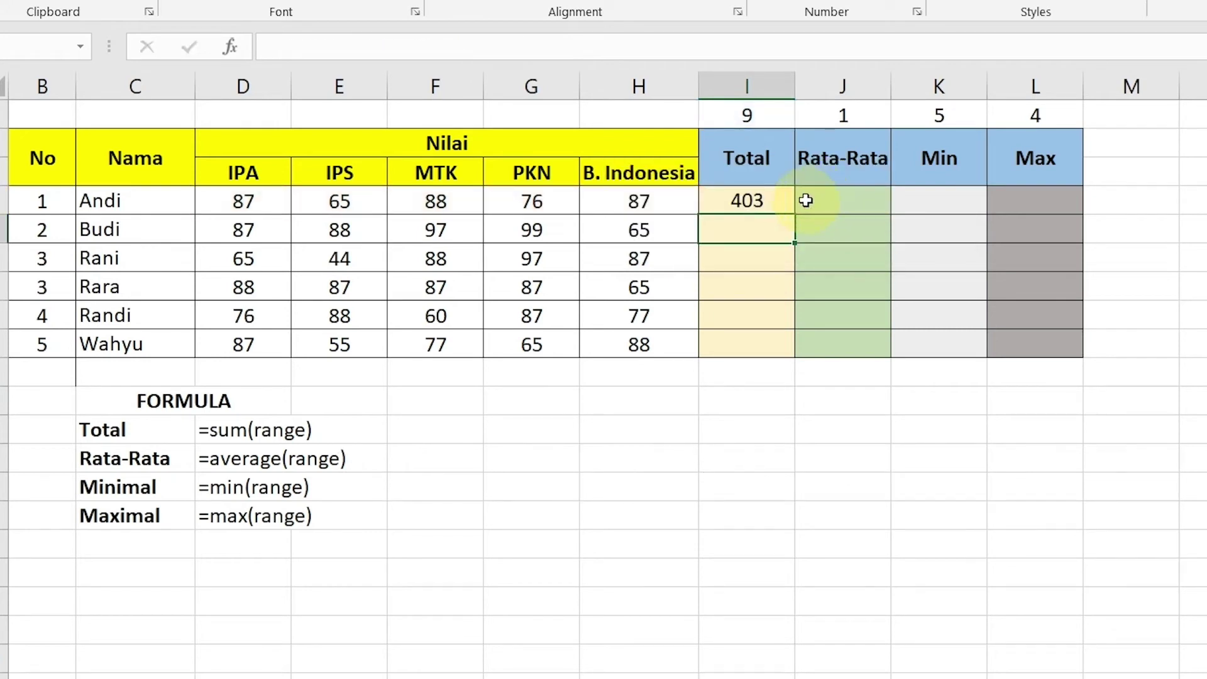
# - Copy the AGGREGATE formula from I4 across to L4 and down to row 9
pyautogui.click(783, 201)
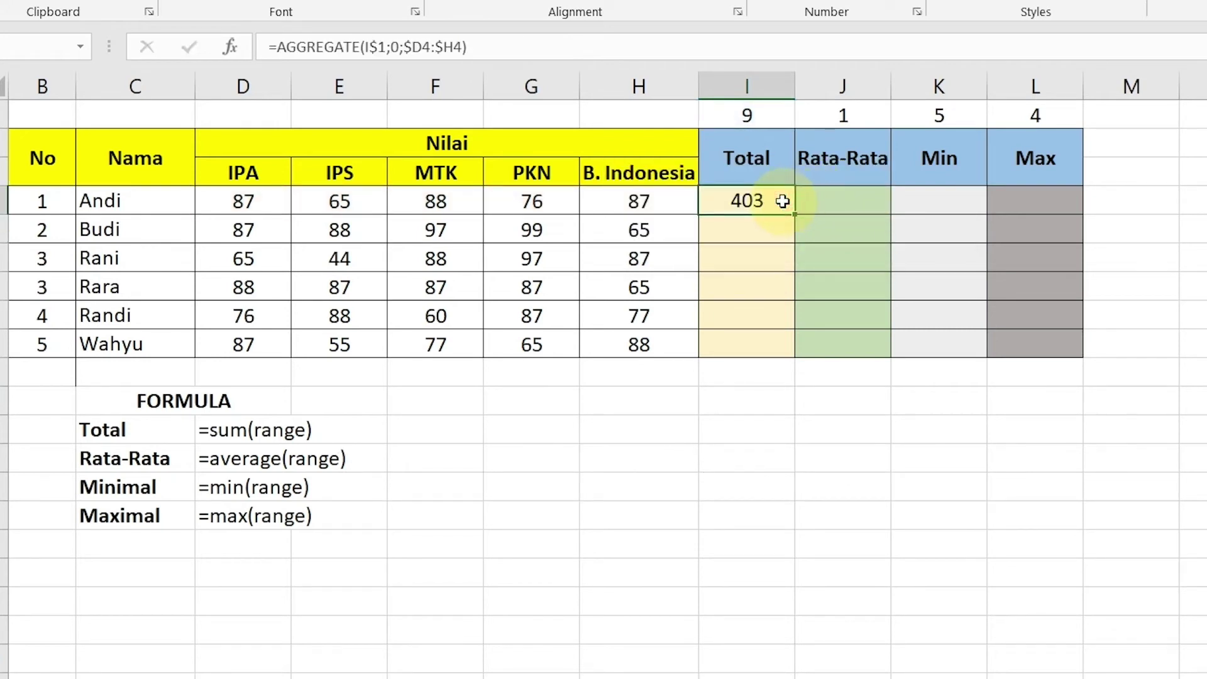
pyautogui.moveTo(795, 212); pyautogui.dragTo(1060, 287)
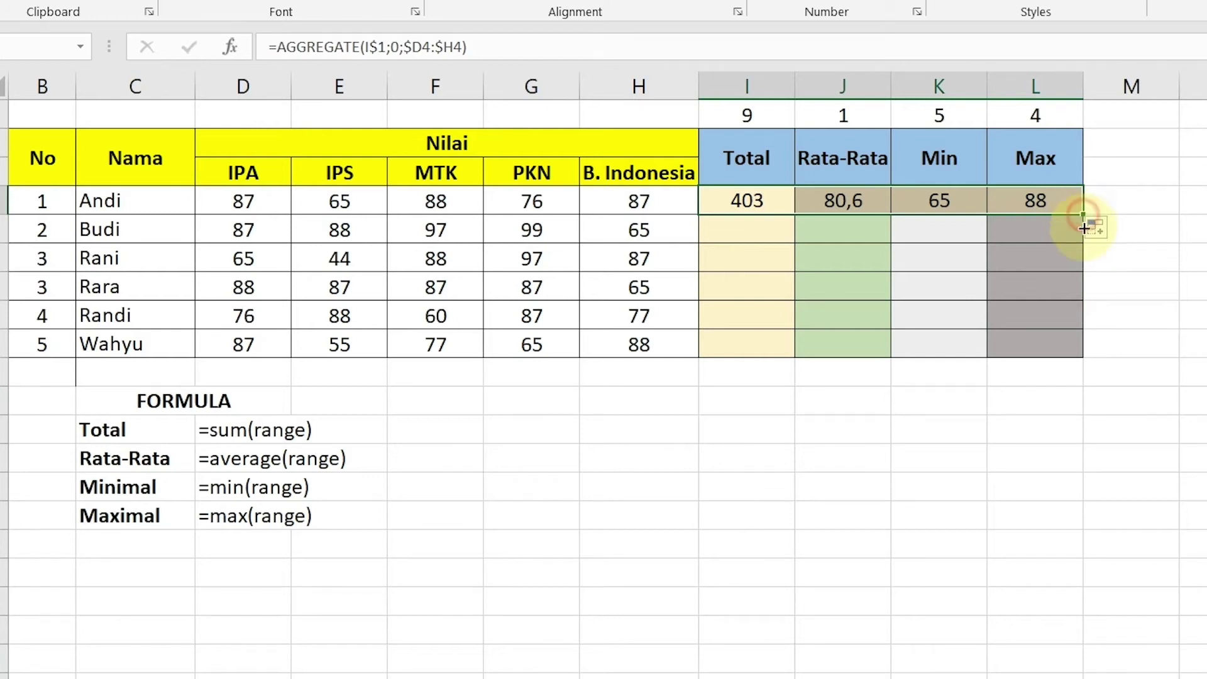
pyautogui.moveTo(1084, 217); pyautogui.dragTo(1091, 355)
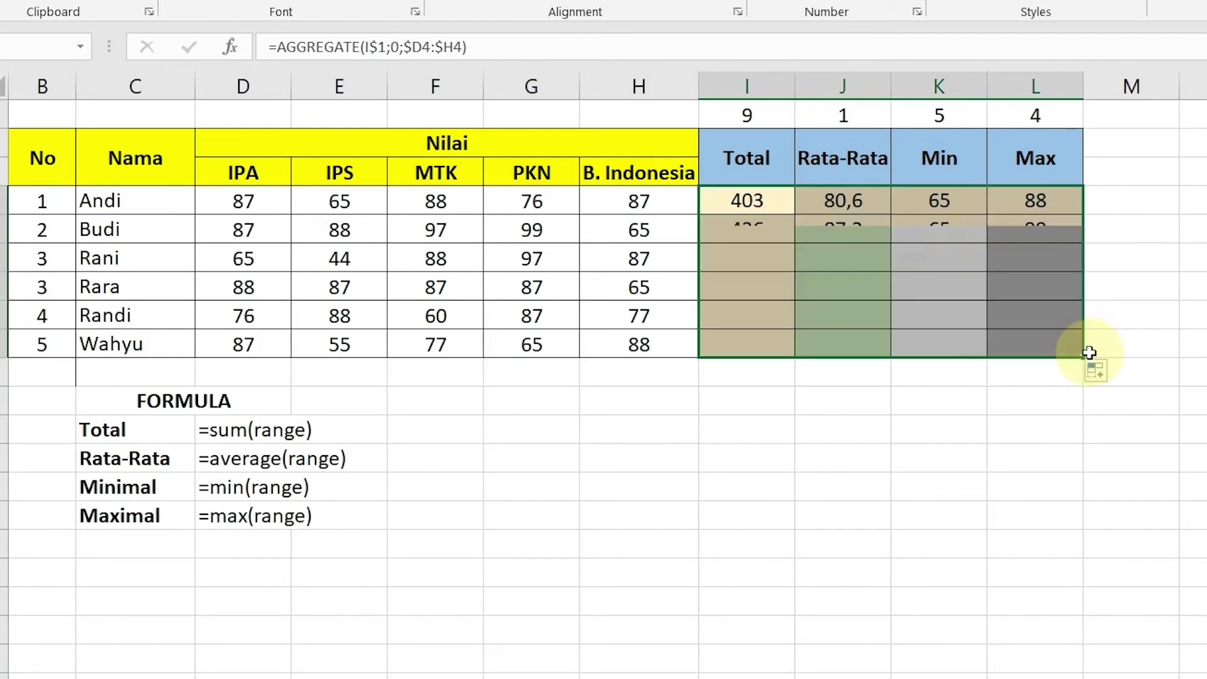
pyautogui.click(932, 401)
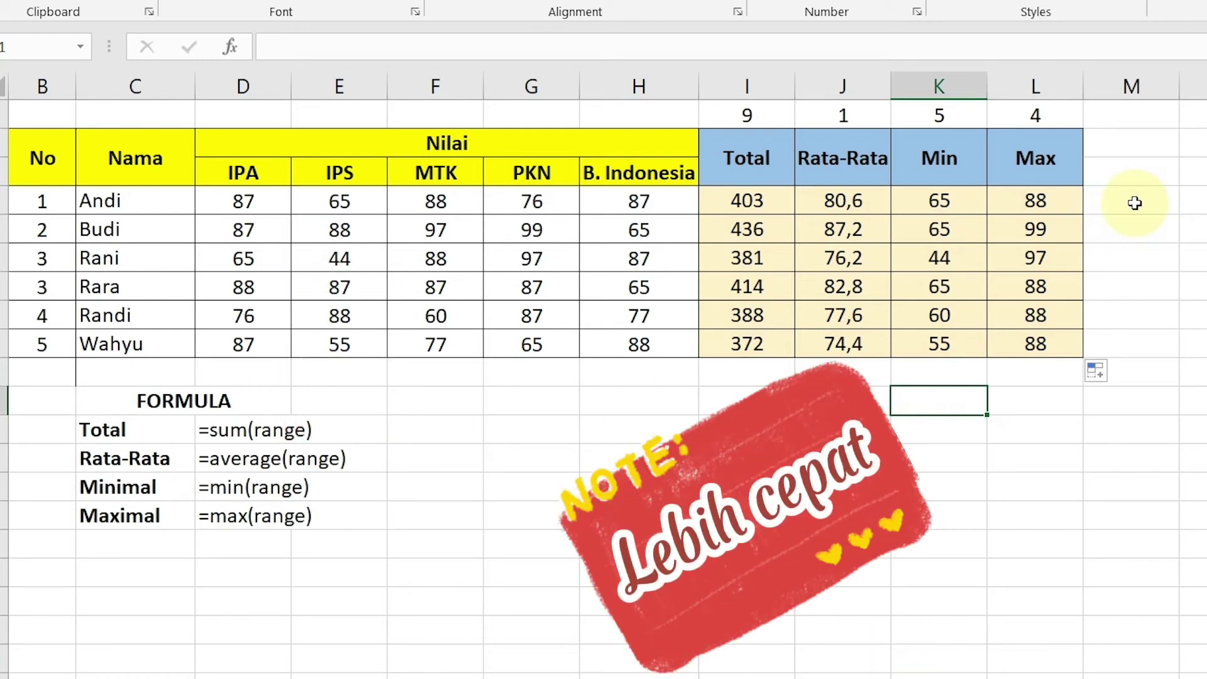
# - Start an AGGREGATE formula in an empty cell and look through its list of function numbers
pyautogui.write('=agg')
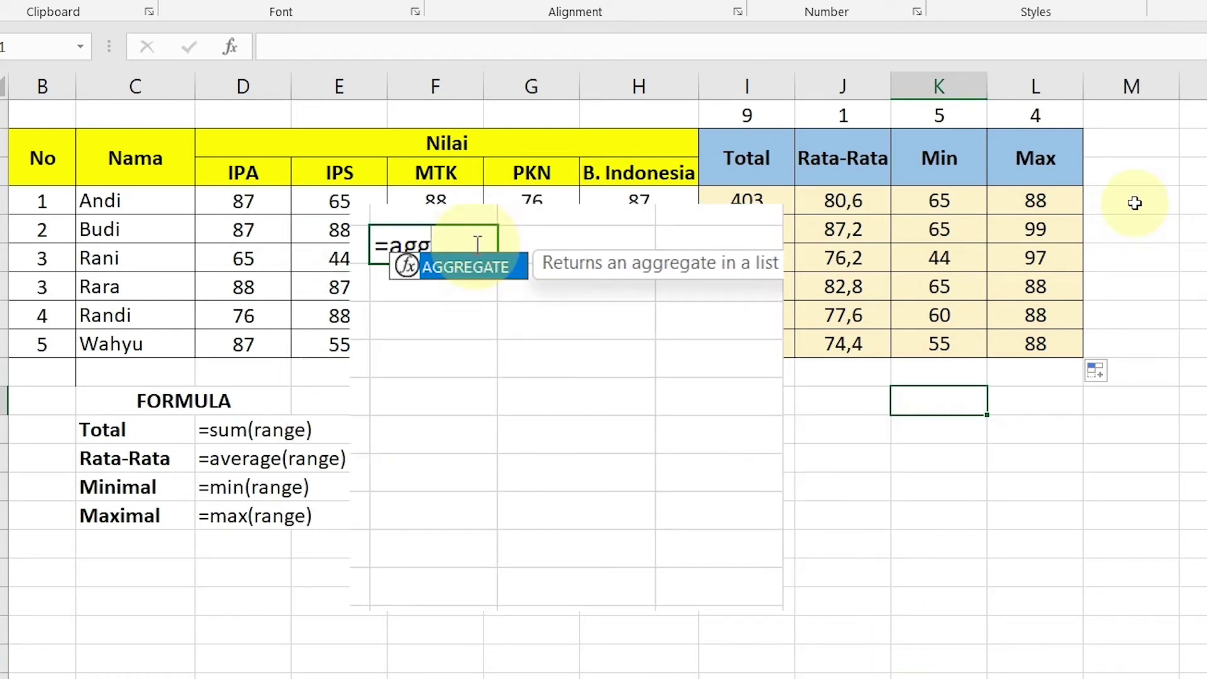
pyautogui.write('regate')
pyautogui.press('Tab')
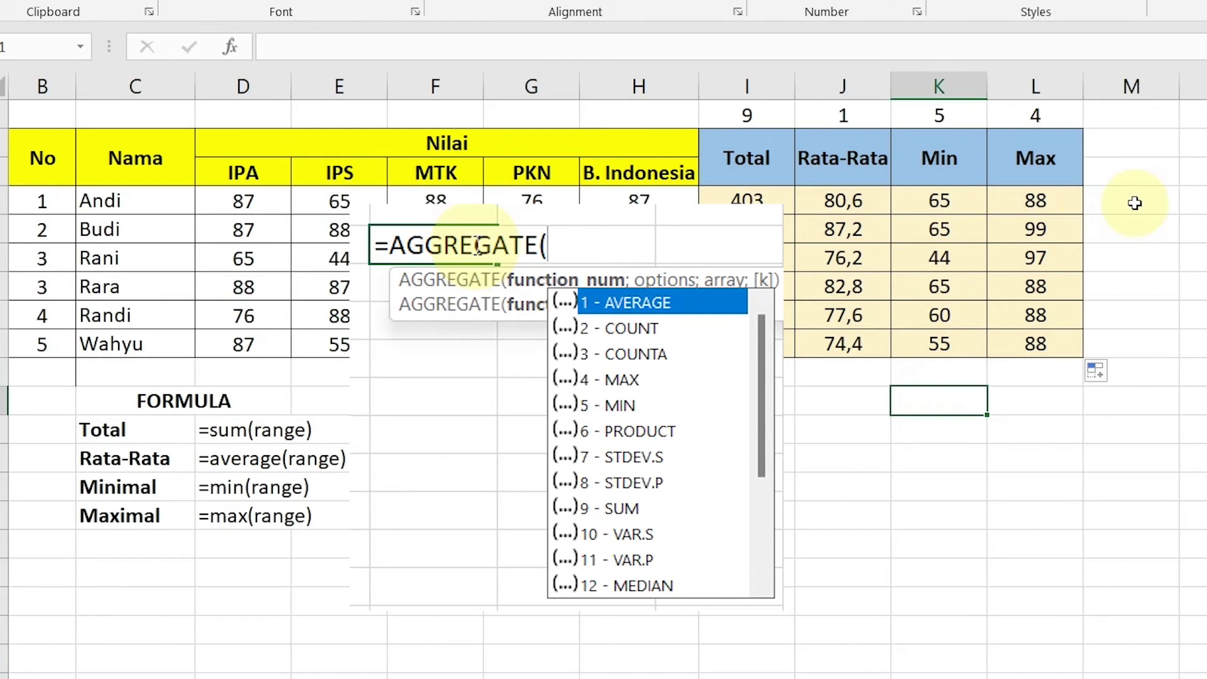
pyautogui.moveTo(763, 351); pyautogui.dragTo(778, 321)
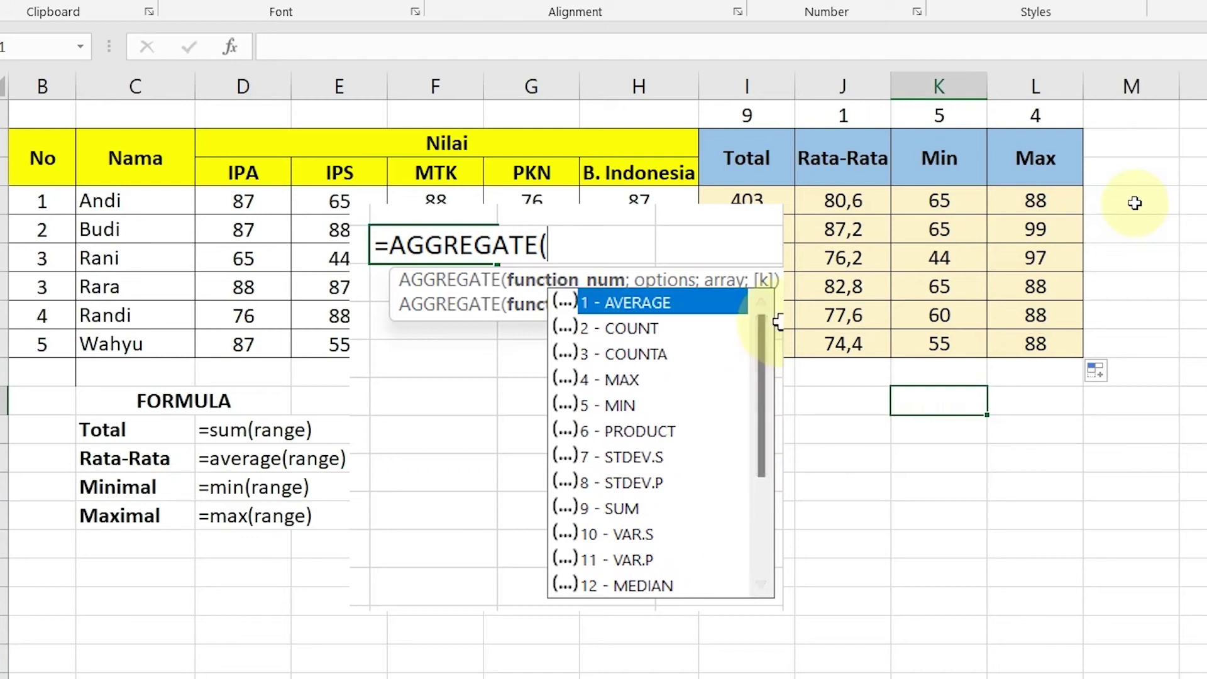
# - Enter a SUM formula over D4:H4 in M4 as a comparison total for the first student
pyautogui.click(1135, 202)
pyautogui.write('=SUM(')
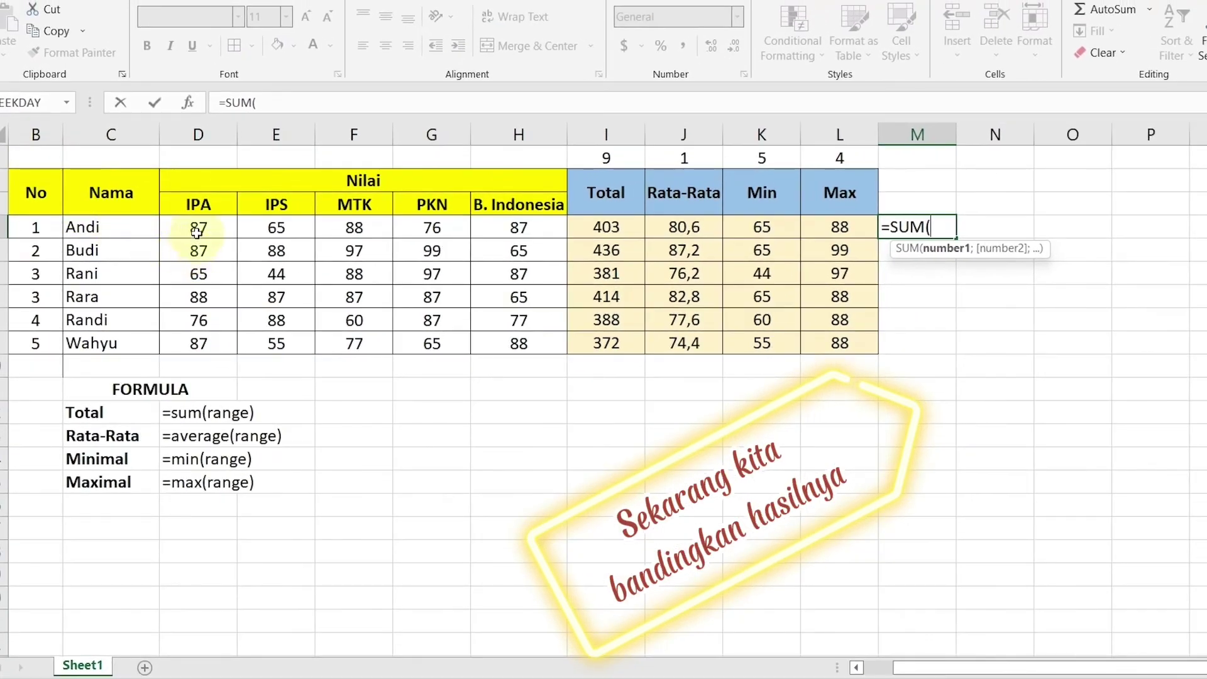
pyautogui.moveTo(202, 234); pyautogui.dragTo(503, 230)
pyautogui.press('Return')
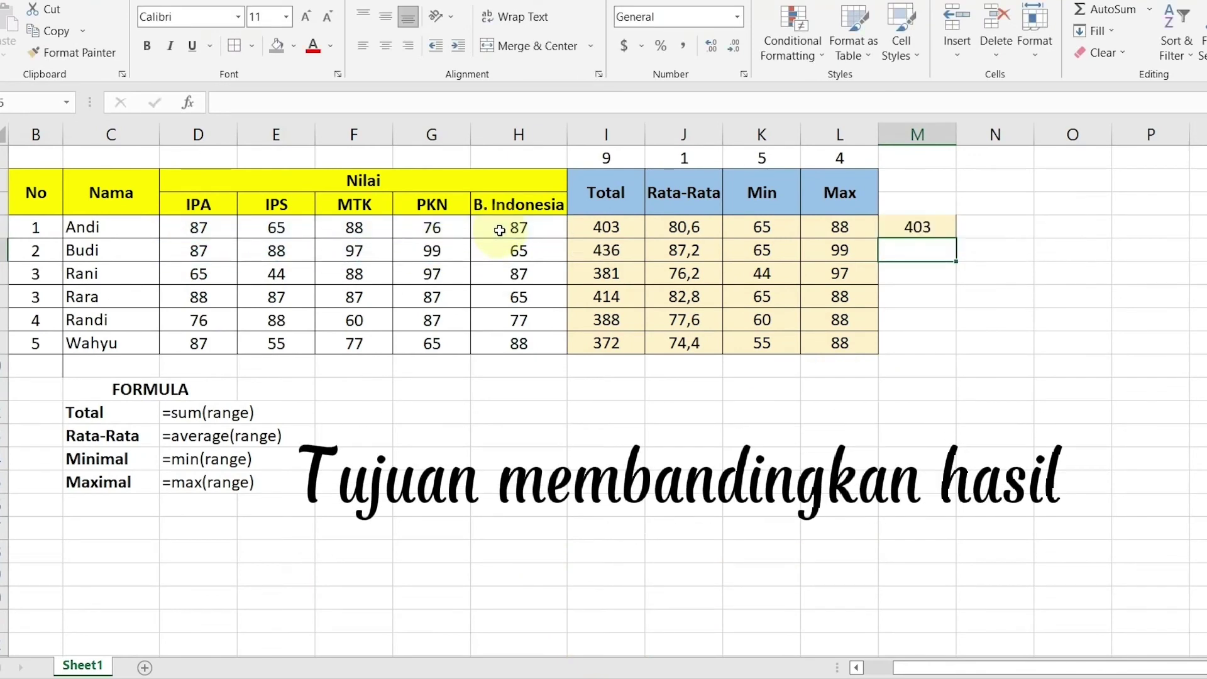
# - Enter an AVERAGE formula over D4:H4 in N4 as the first student's comparison average
pyautogui.click(1003, 228)
pyautogui.write('=AVERAE')
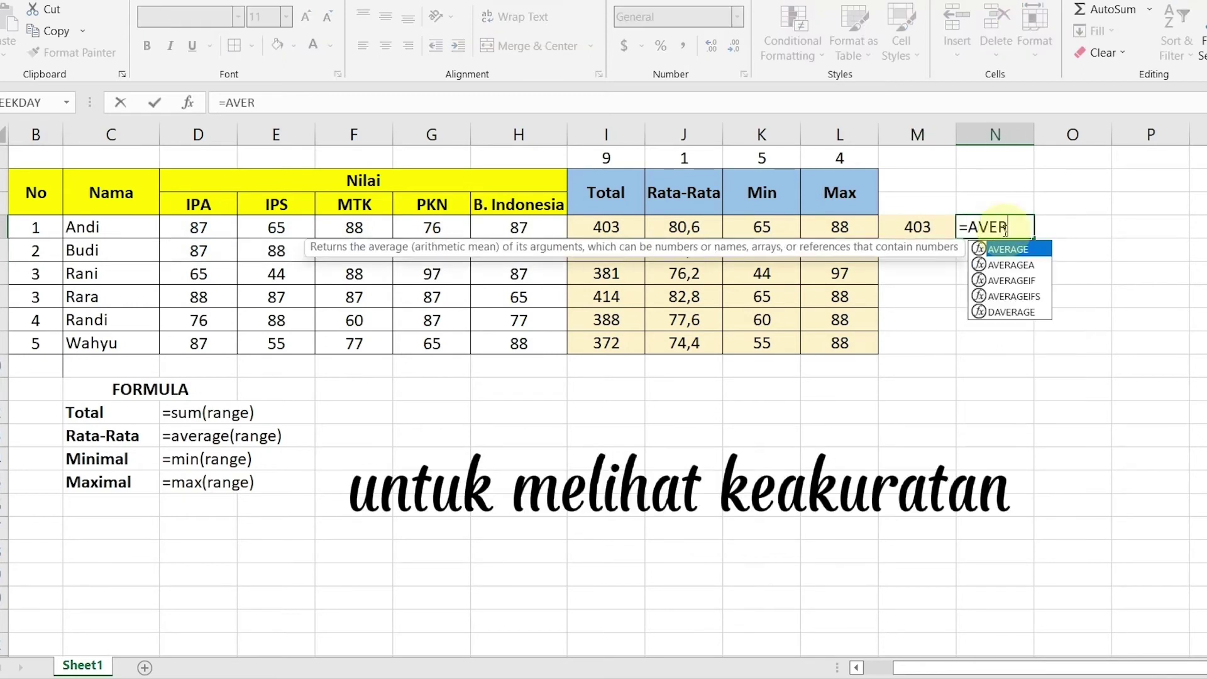
pyautogui.press('BackSpace')
pyautogui.press('BackSpace')
pyautogui.press('Tab')
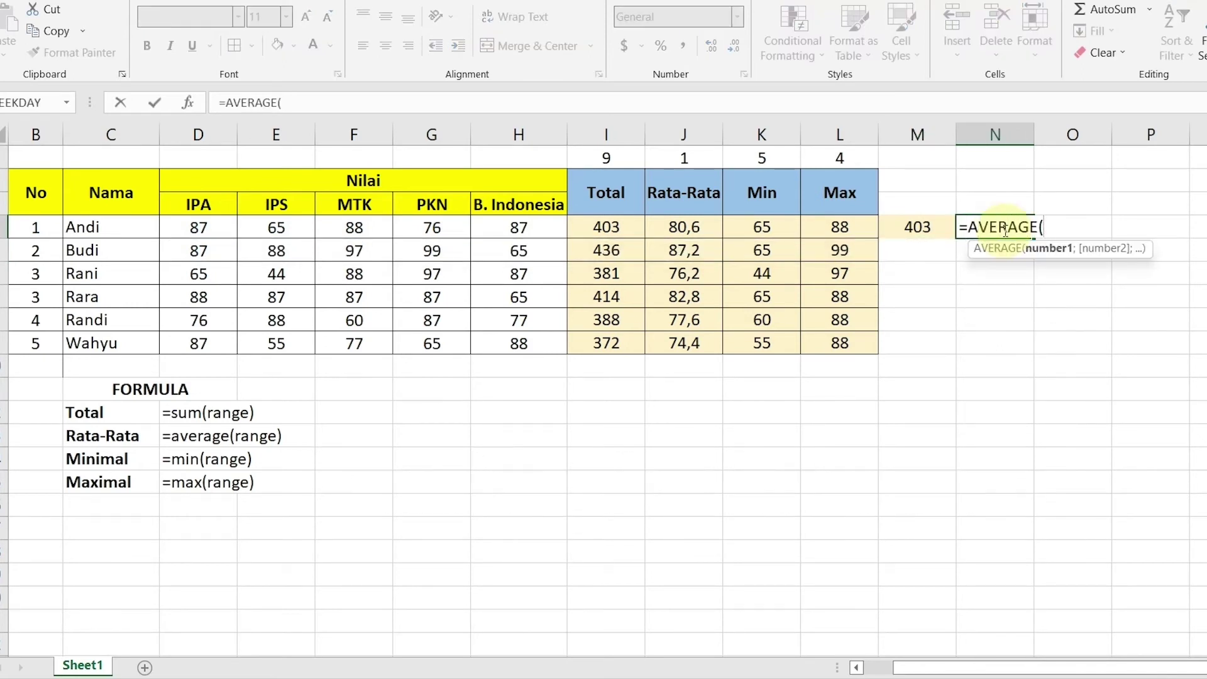
pyautogui.moveTo(226, 226); pyautogui.dragTo(517, 228)
pyautogui.press('Return')
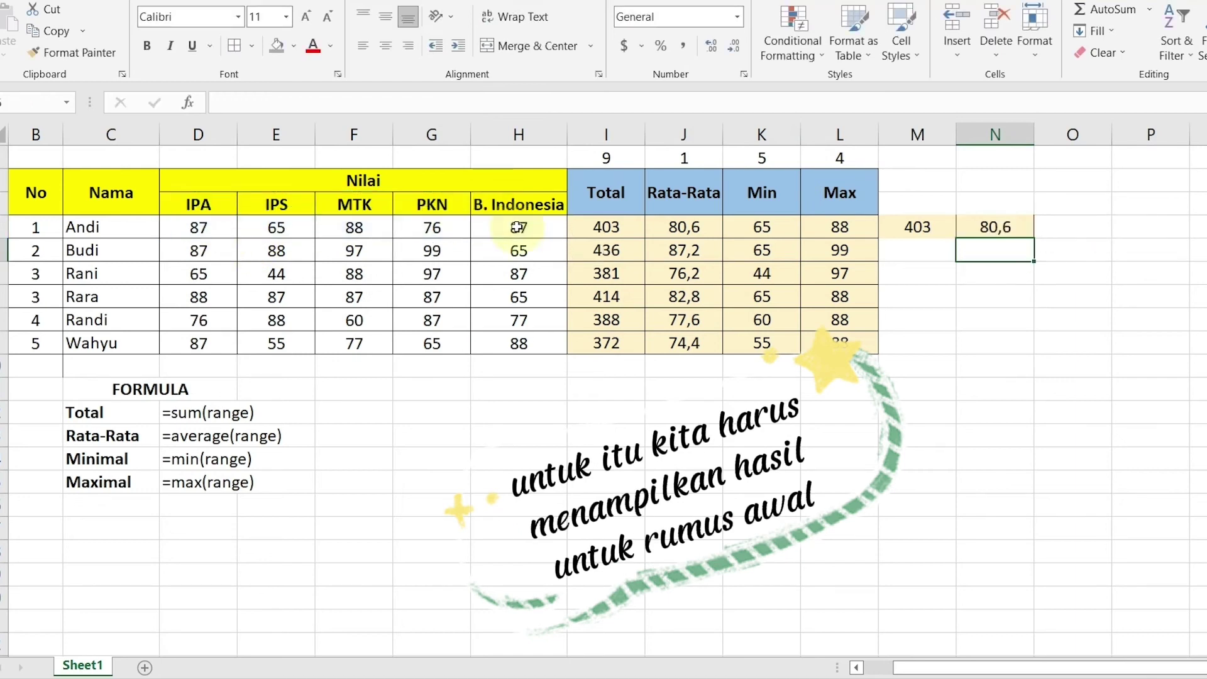
# - Enter a MIN formula over D4:H4 in O4 as the first student's comparison minimum
pyautogui.click(1075, 231)
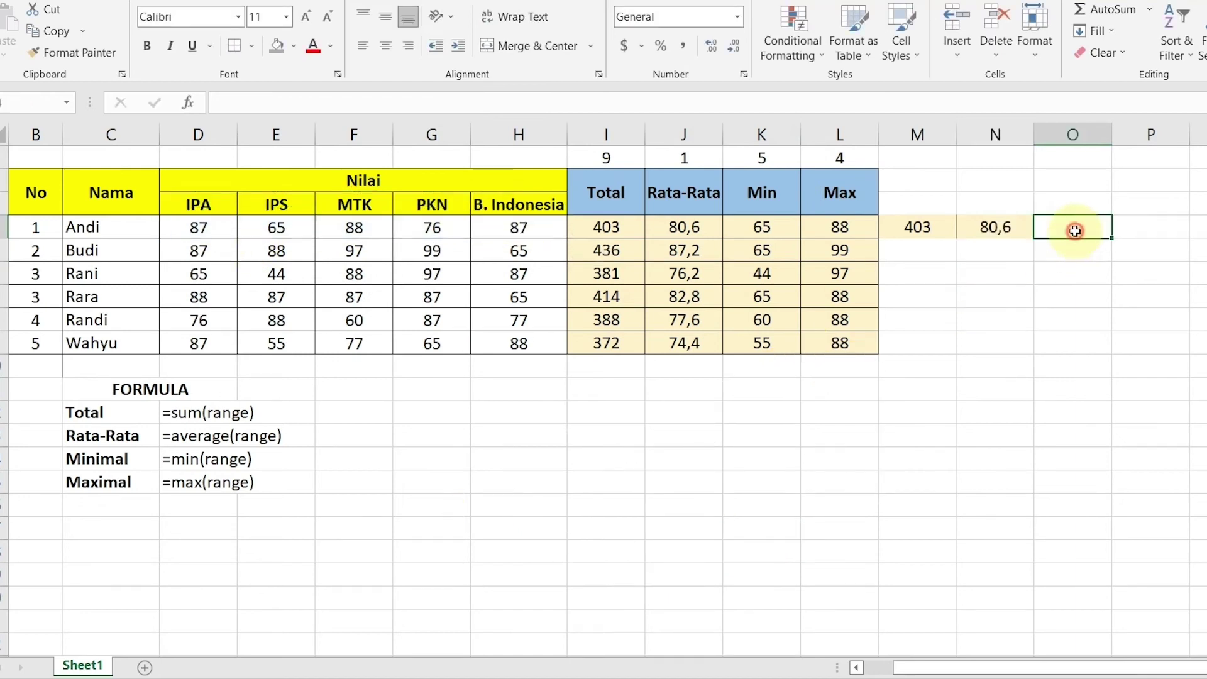
pyautogui.write('=MIN')
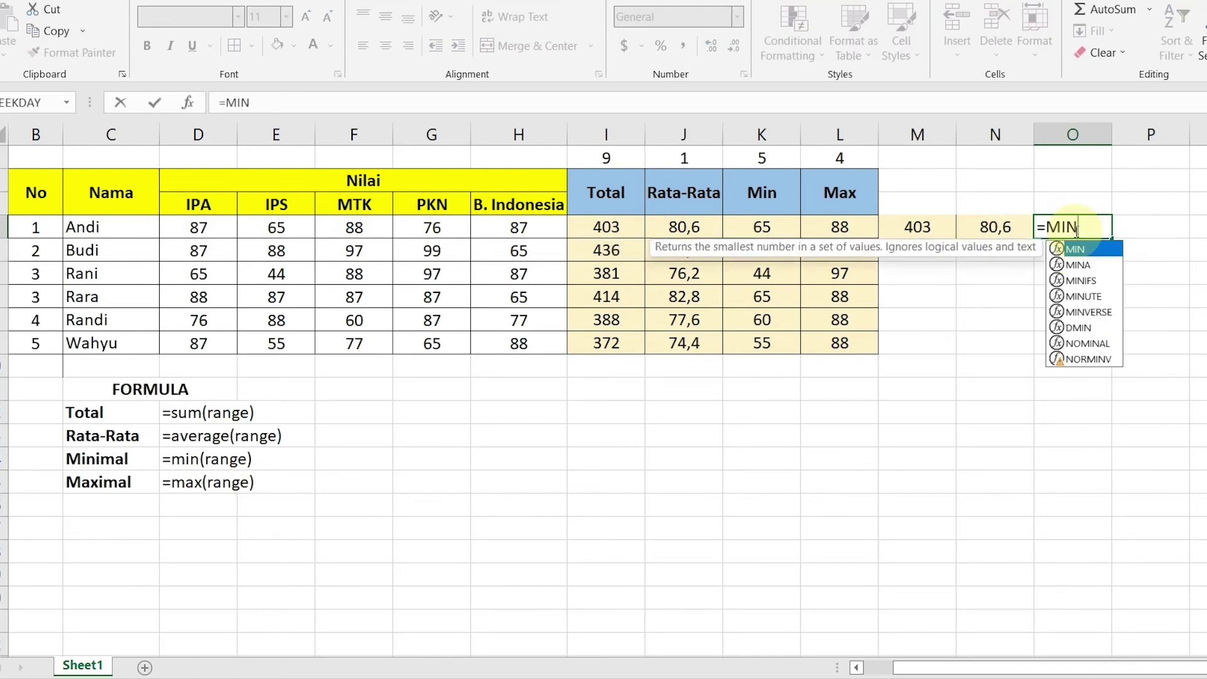
pyautogui.write('(')
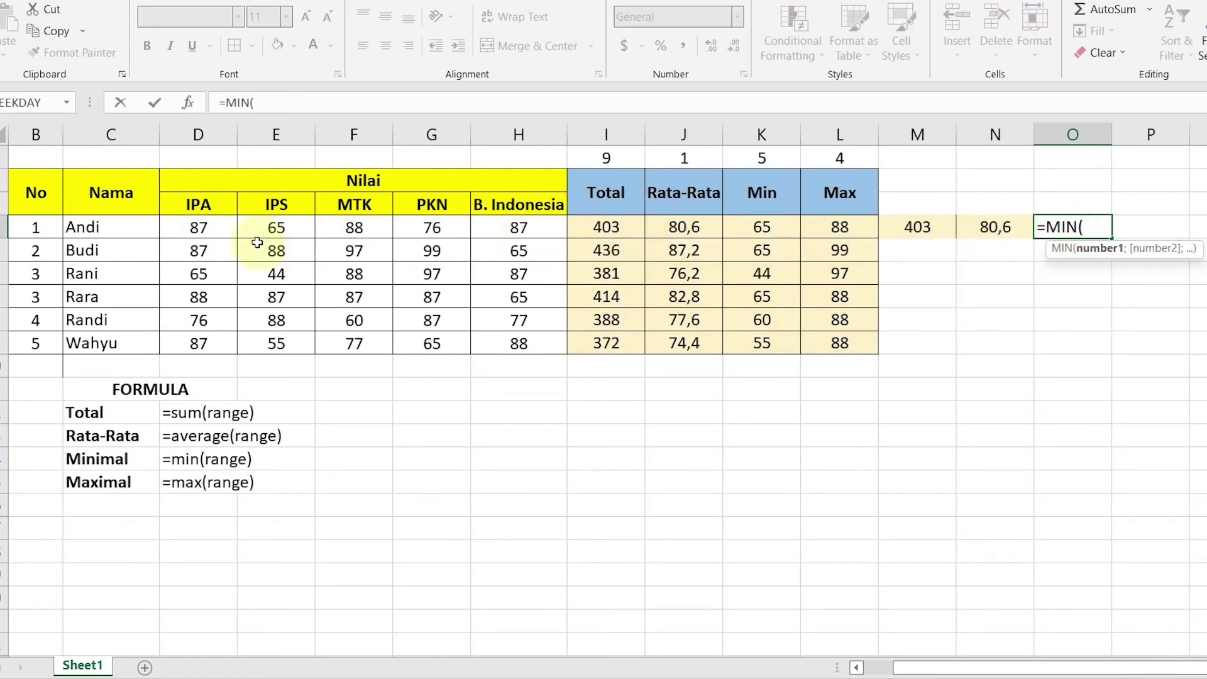
pyautogui.moveTo(228, 224); pyautogui.dragTo(504, 217)
pyautogui.press('Return')
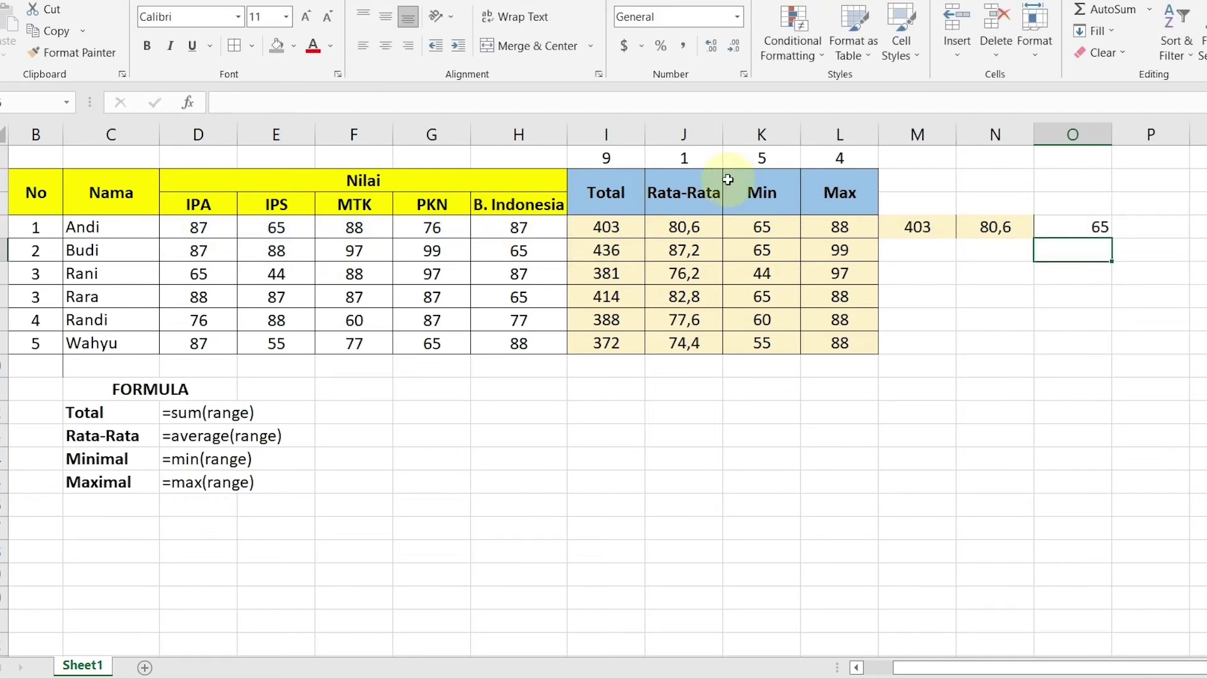
# - Enter a MAX formula over D4:H4 in P4 as the first student's comparison maximum
pyautogui.click(1132, 222)
pyautogui.write('=MA')
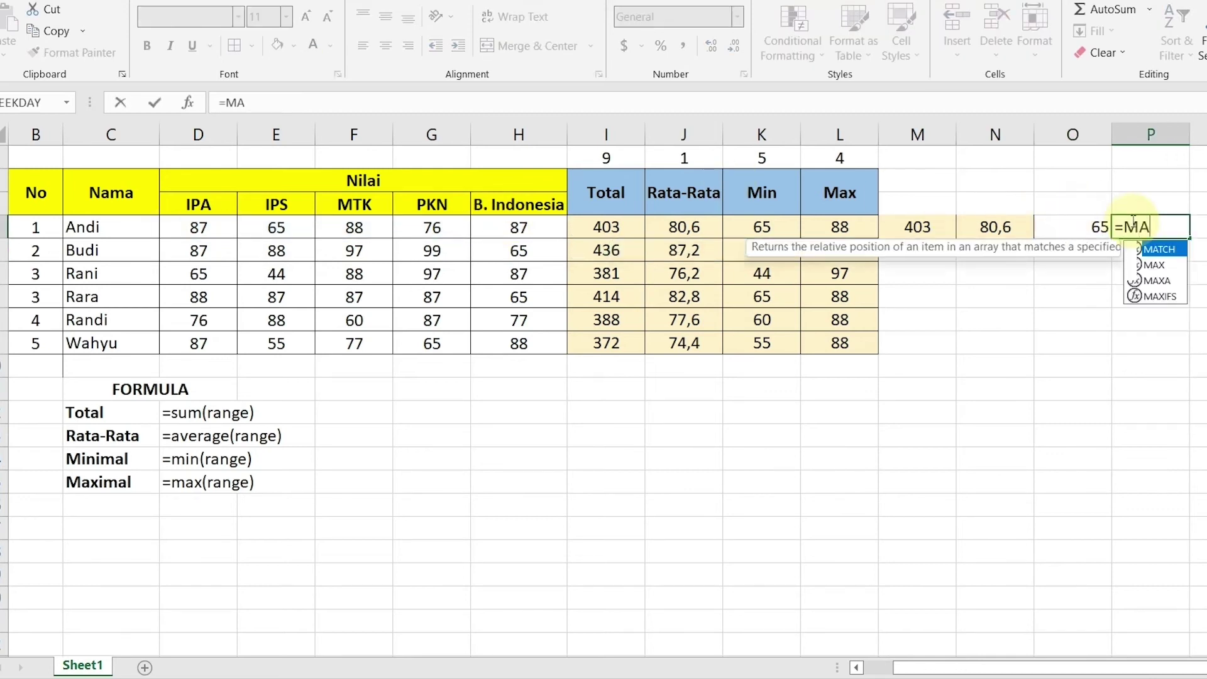
pyautogui.write('X(')
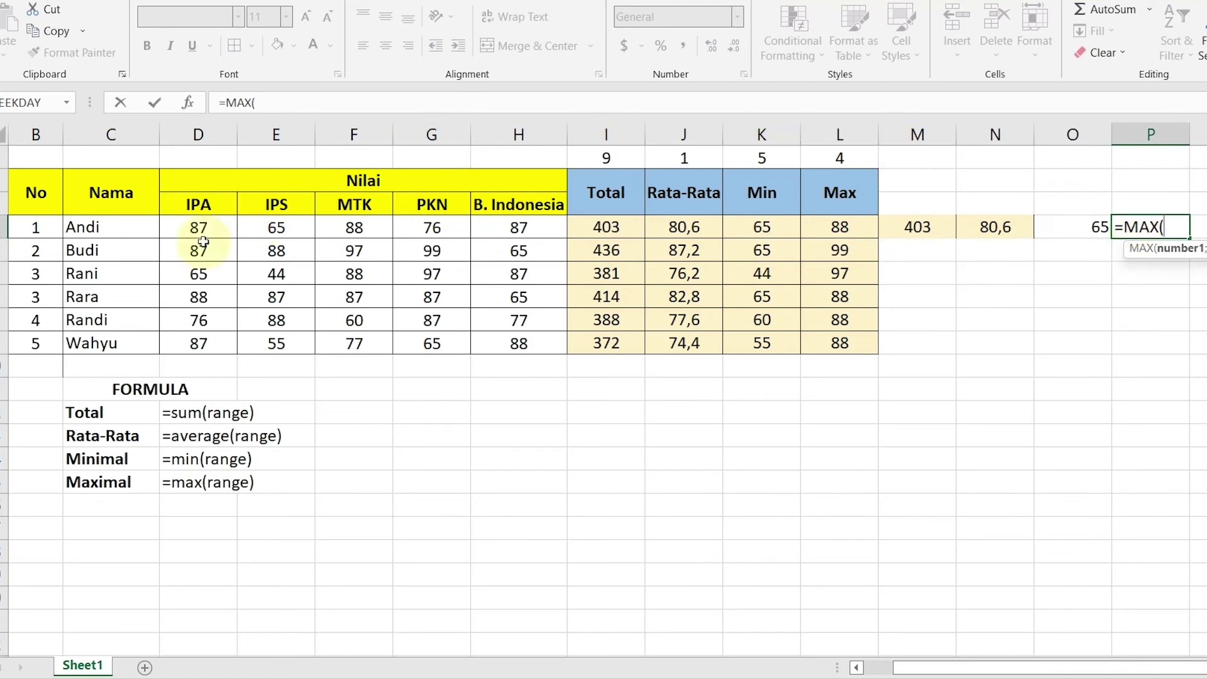
pyautogui.moveTo(209, 230); pyautogui.dragTo(499, 224)
pyautogui.press('Return')
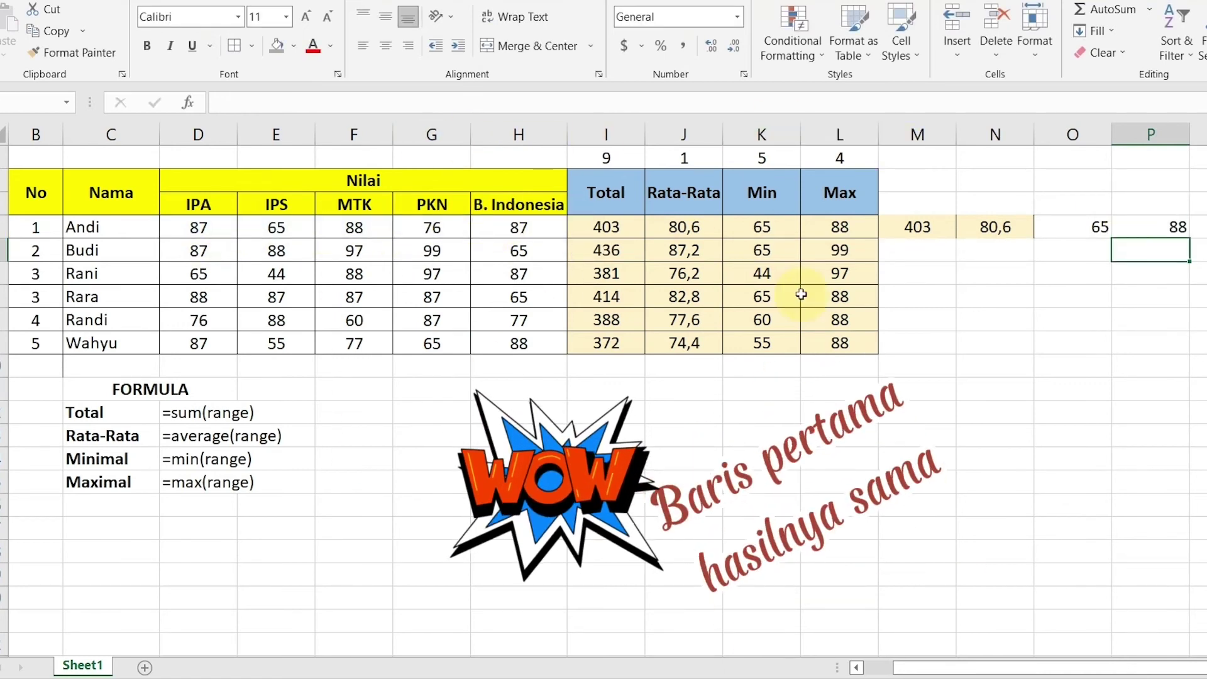
# - Fill the M4:P4 formulas down to row 9 and copy the Total, Rata-Rata, Min and Max headers above them
pyautogui.moveTo(916, 232); pyautogui.dragTo(1178, 344)
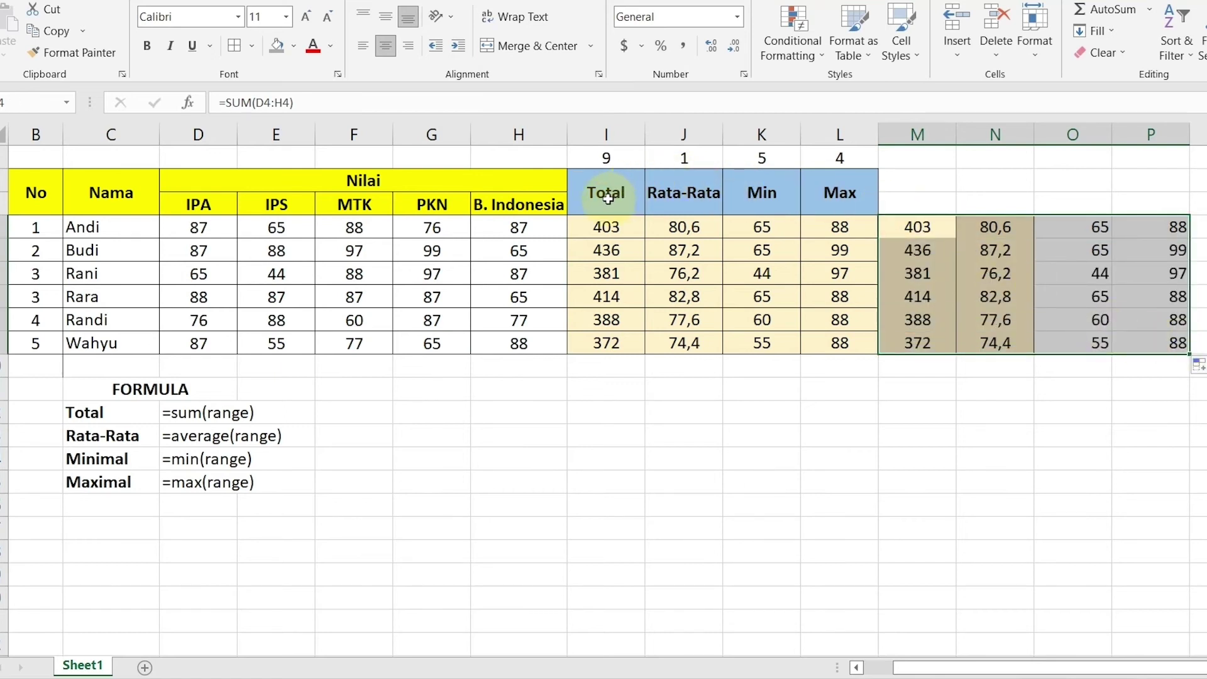
pyautogui.moveTo(608, 199); pyautogui.dragTo(838, 202)
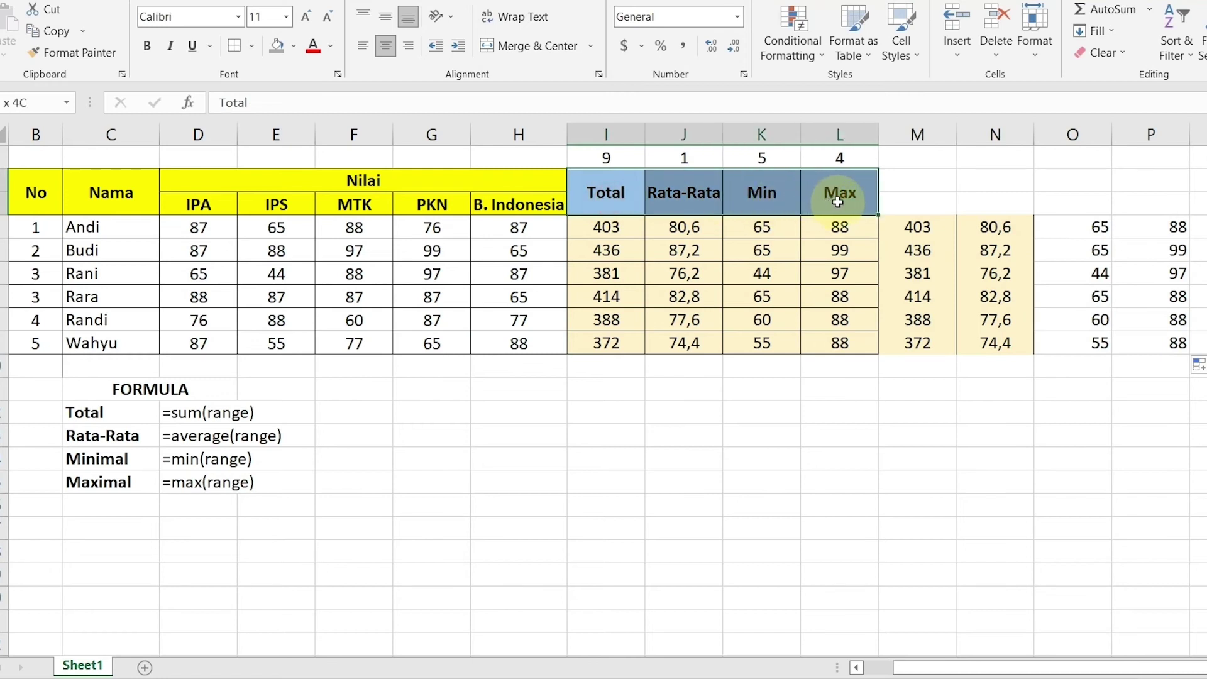
pyautogui.hotkey('ctrl', 'c')
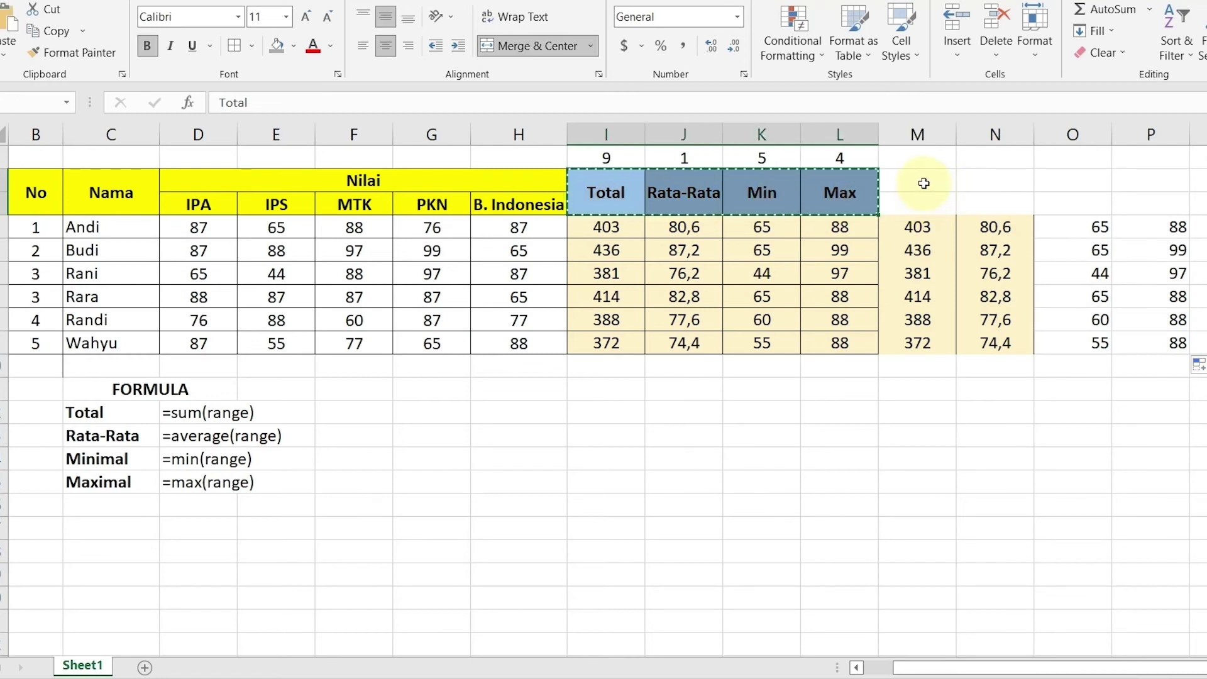
pyautogui.click(924, 183)
pyautogui.hotkey('ctrl', 'v')
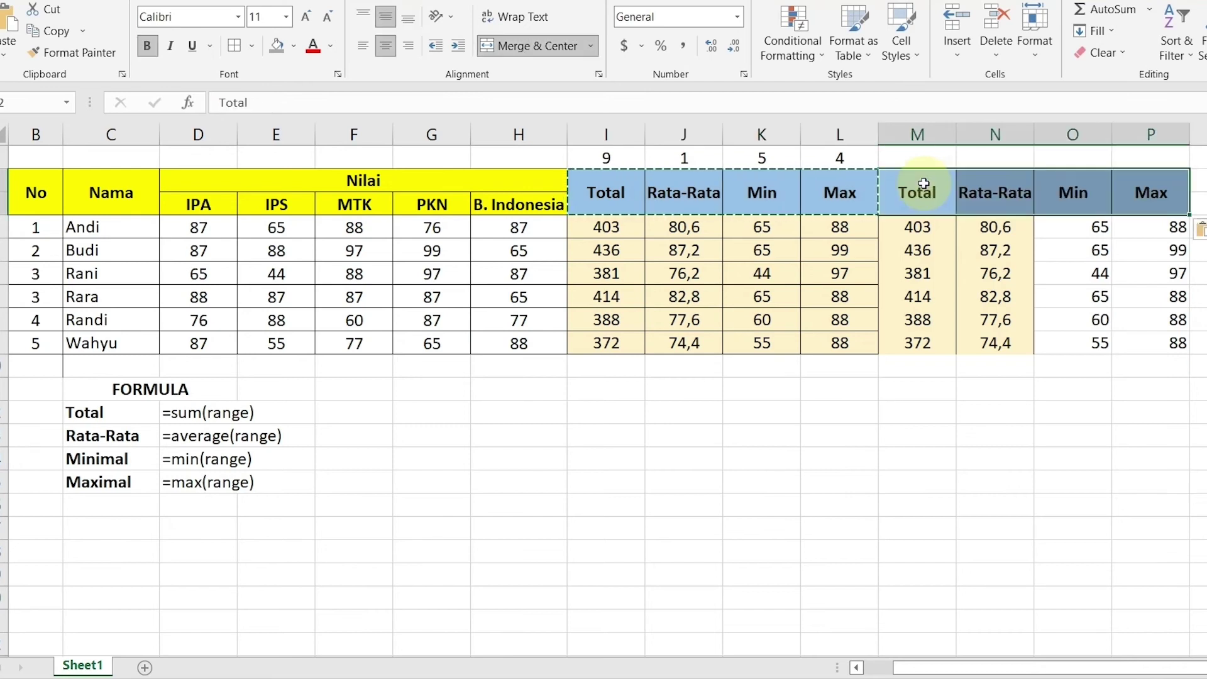
pyautogui.click(1028, 425)
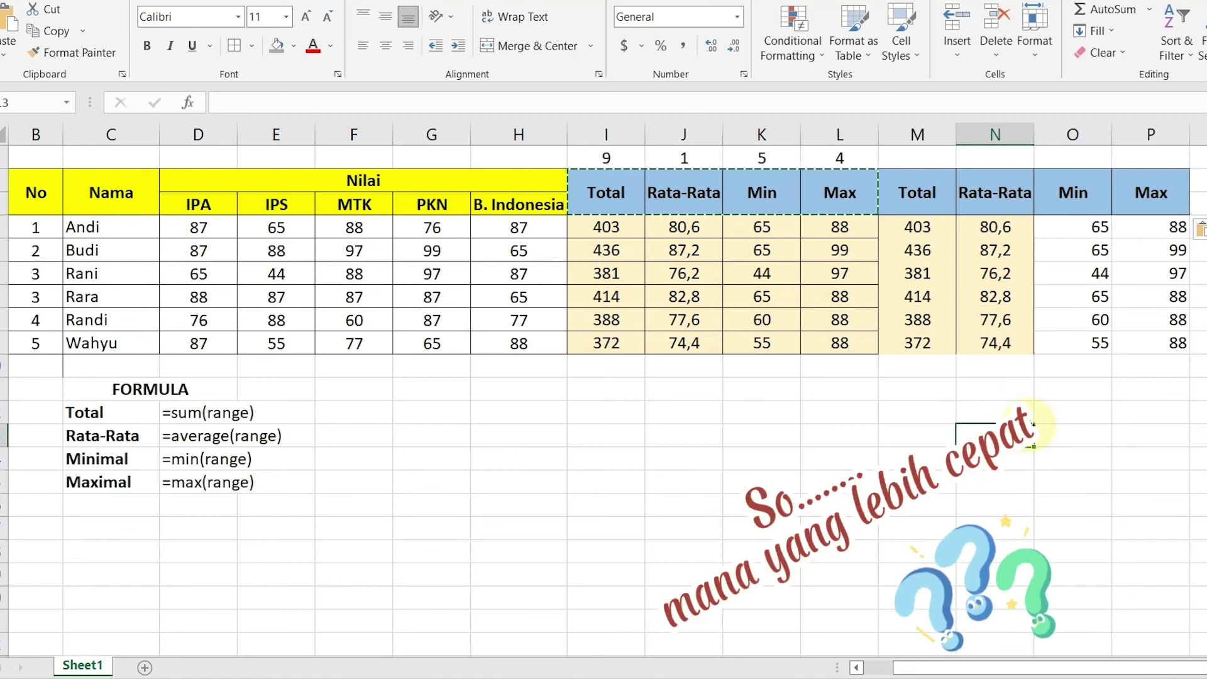
pyautogui.press('Escape')
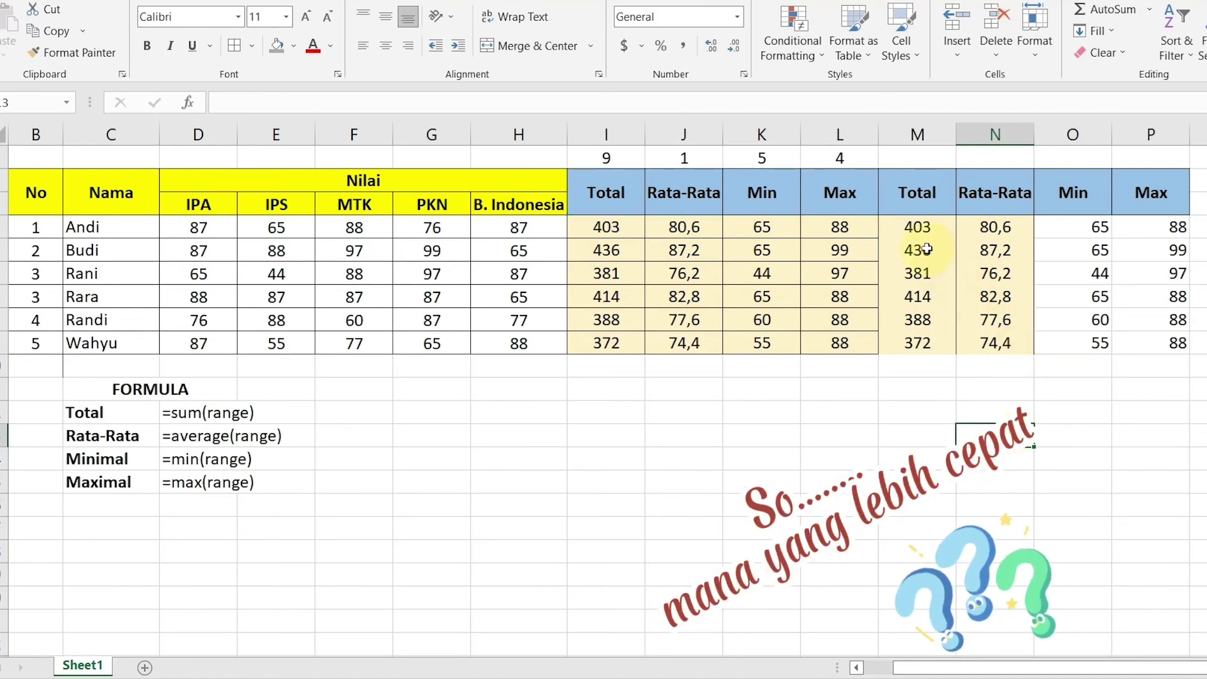
# - Apply cell borders to the comparison results in M4:P9
pyautogui.moveTo(928, 229); pyautogui.dragTo(1160, 337)
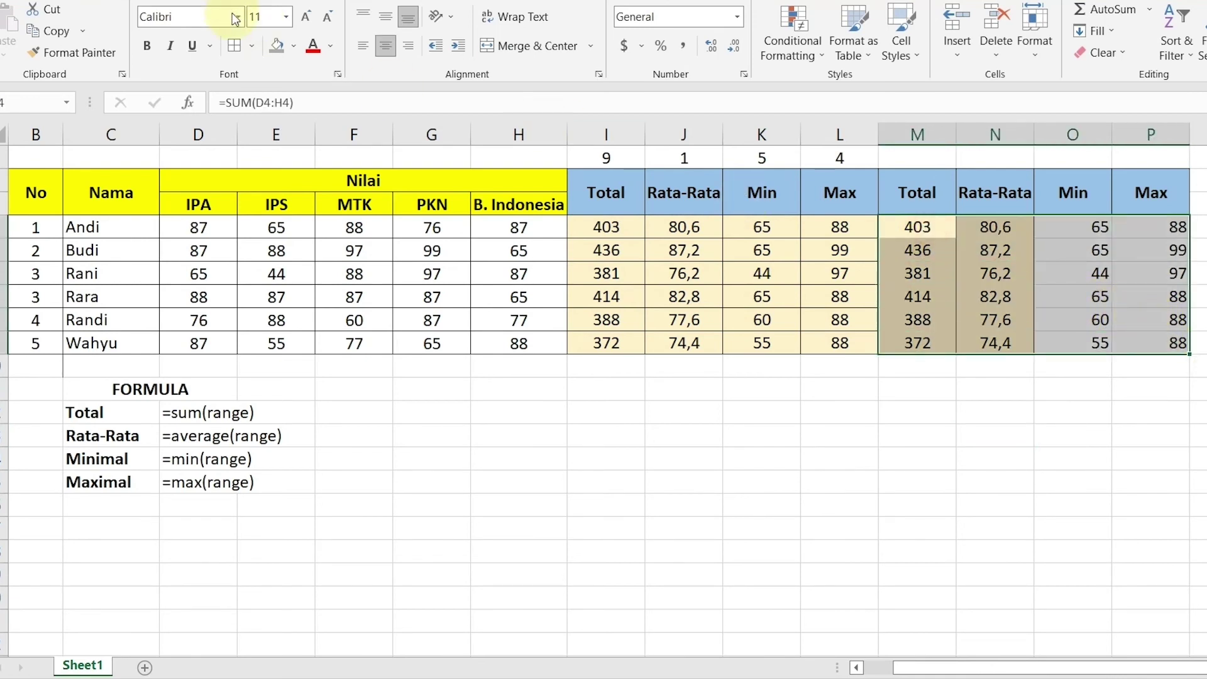
pyautogui.click(234, 47)
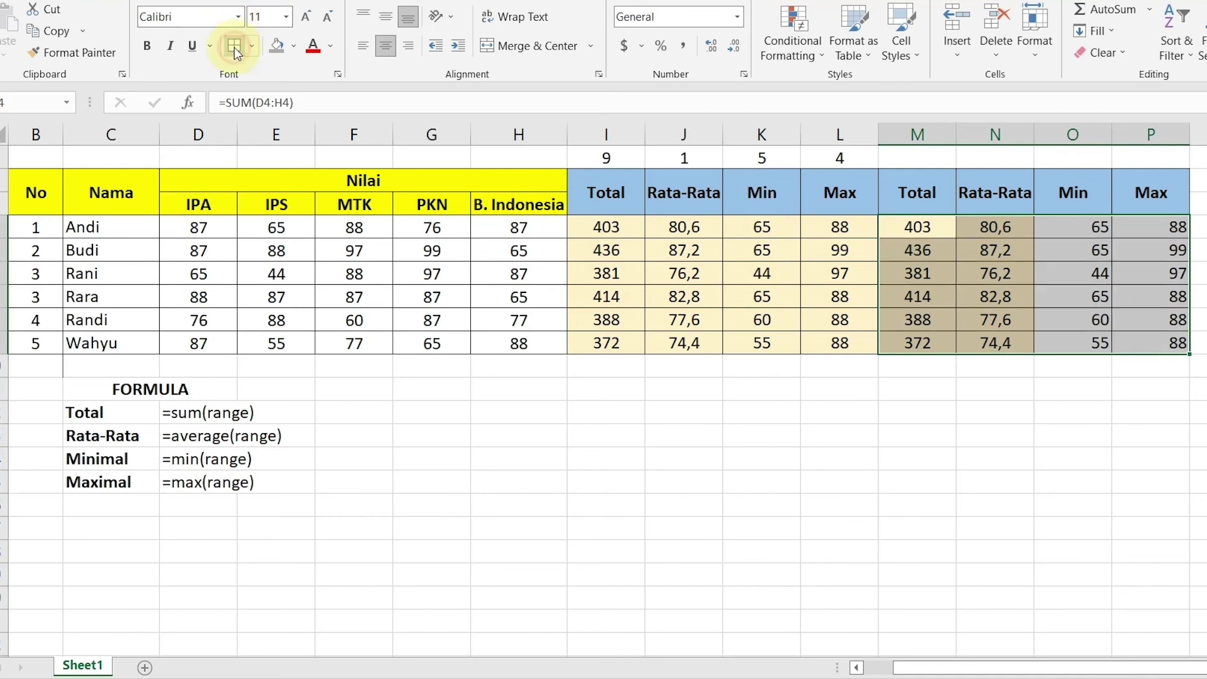
pyautogui.click(648, 463)
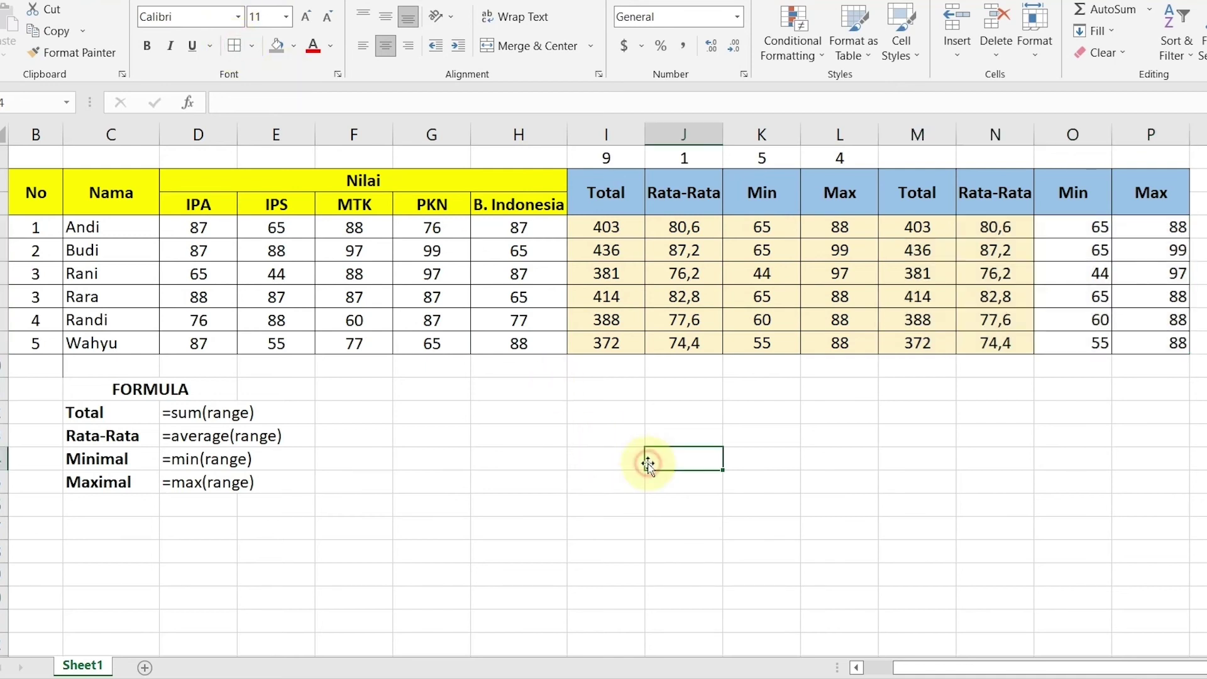